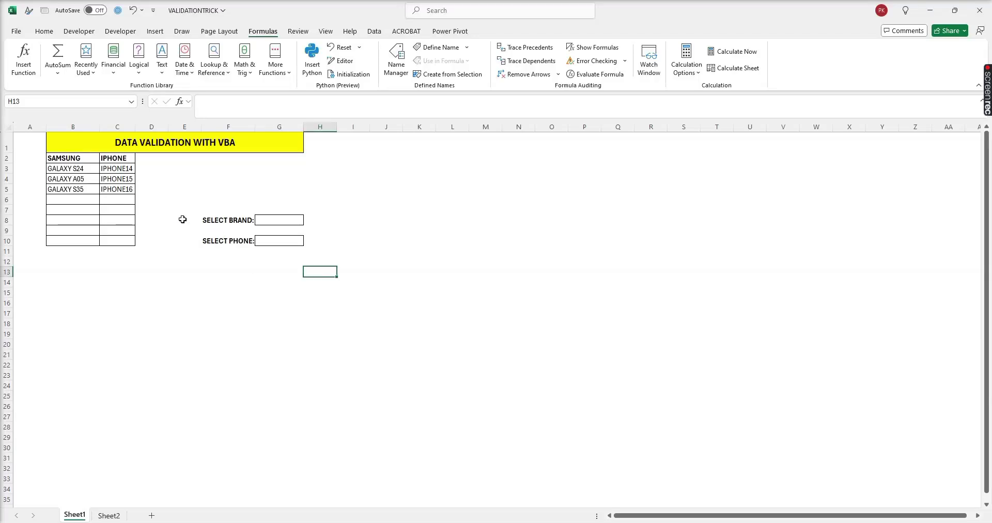
Step: Walk through the Samsung model list, brand cell G8 and phone cell G10
left_click(107, 177)
left_click(72, 168)
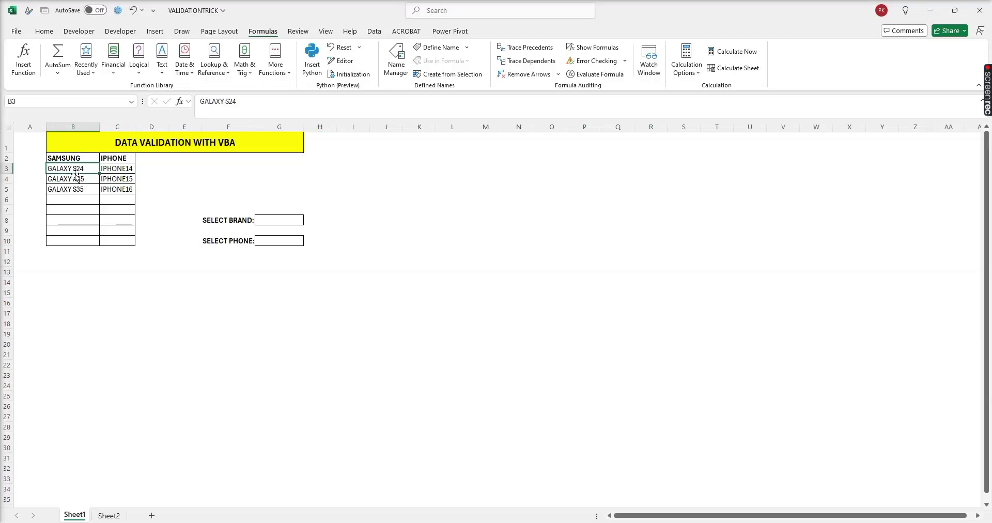
left_click(294, 222)
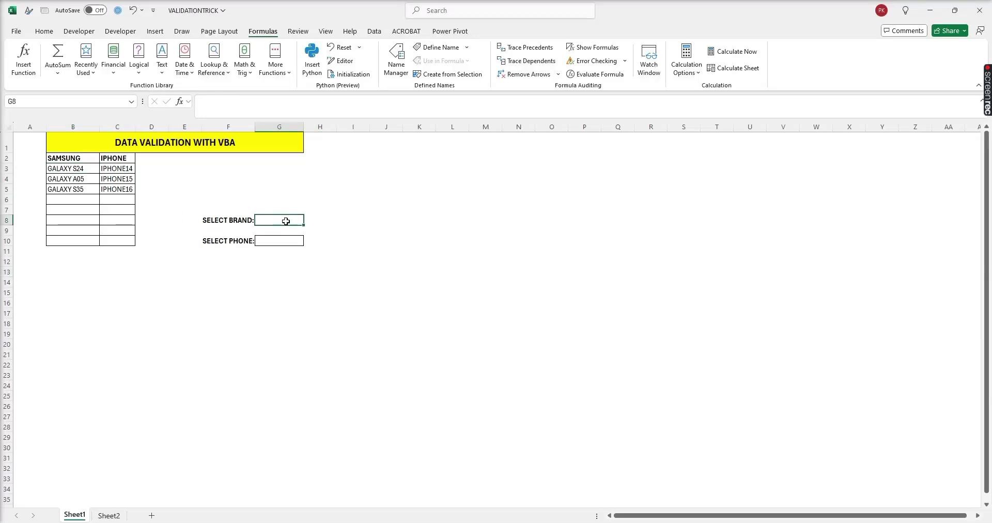
left_click(66, 155)
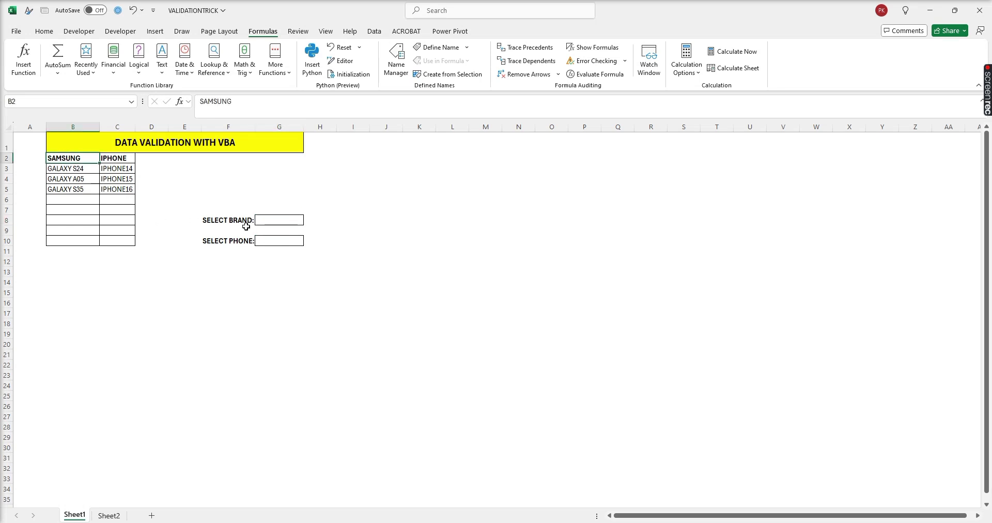
left_click(284, 242)
left_click(114, 158)
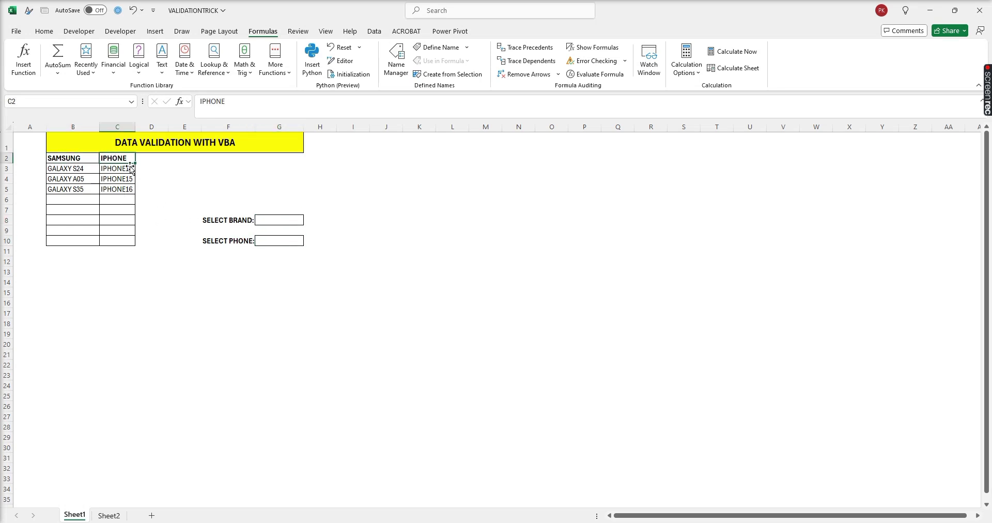
left_click(280, 219)
left_click(286, 241)
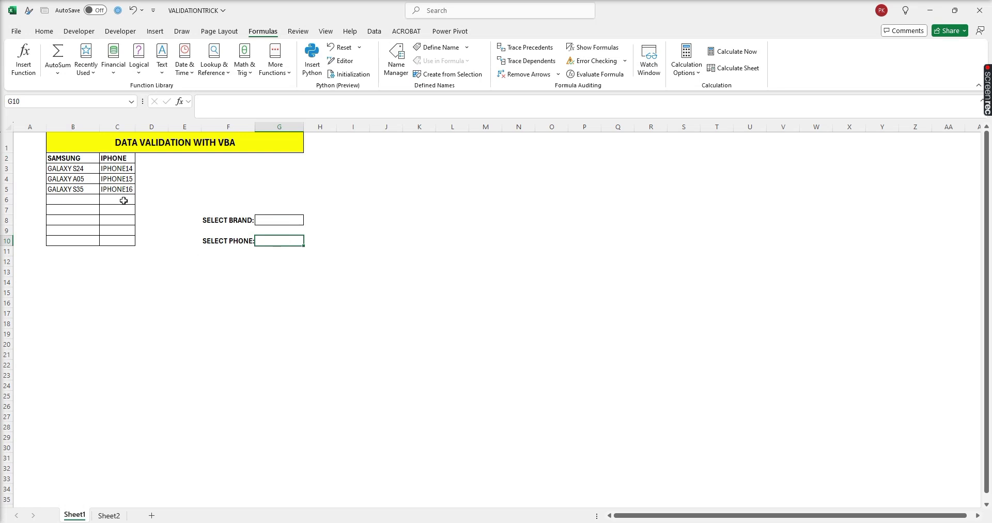
left_click(73, 210)
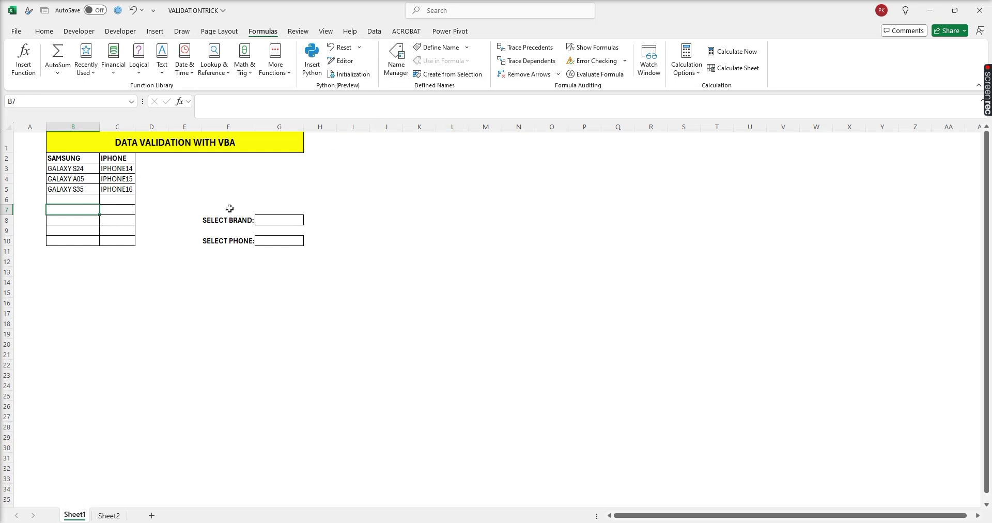
left_click(62, 171)
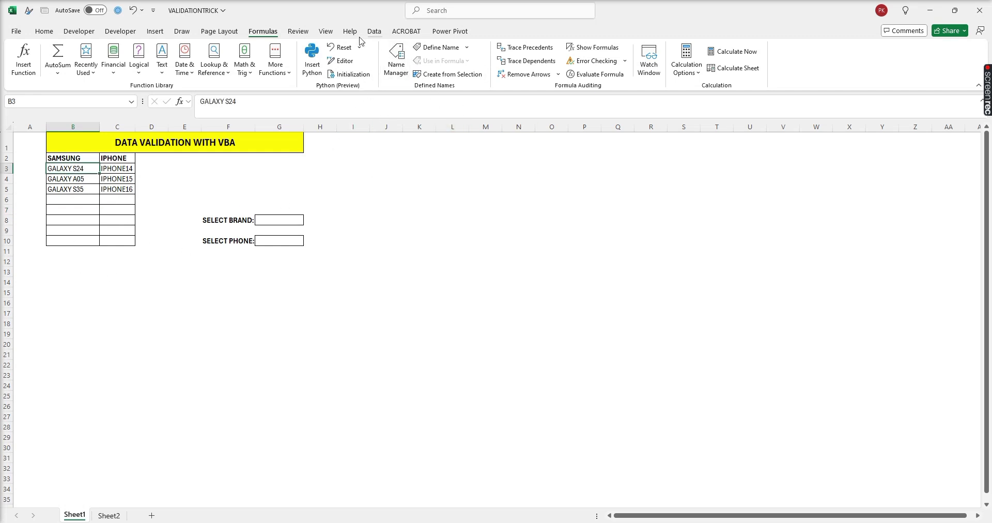
Step: In Name Manager, create the name samsung referring to =Sheet1!$B$3:$B$100
left_click(393, 67)
left_click_drag(385, 241, 445, 197)
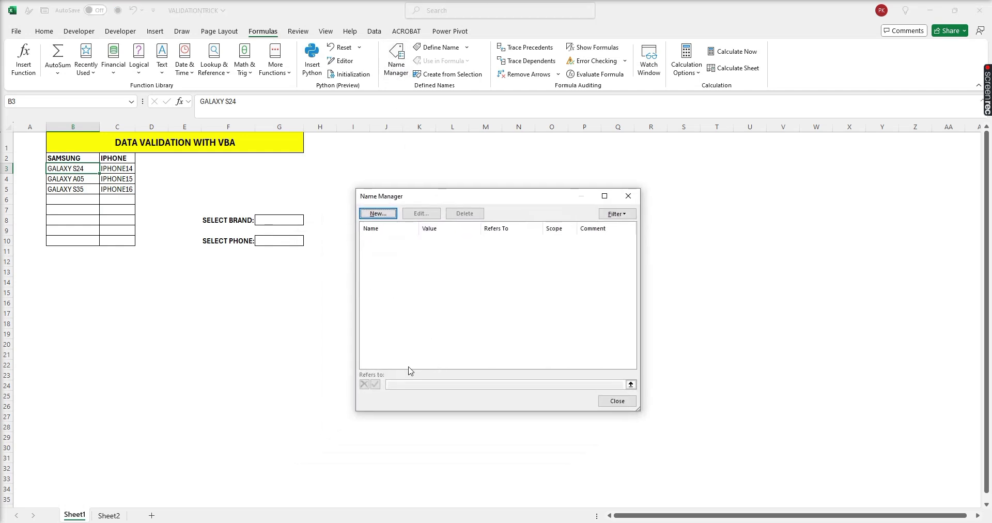
left_click(384, 214)
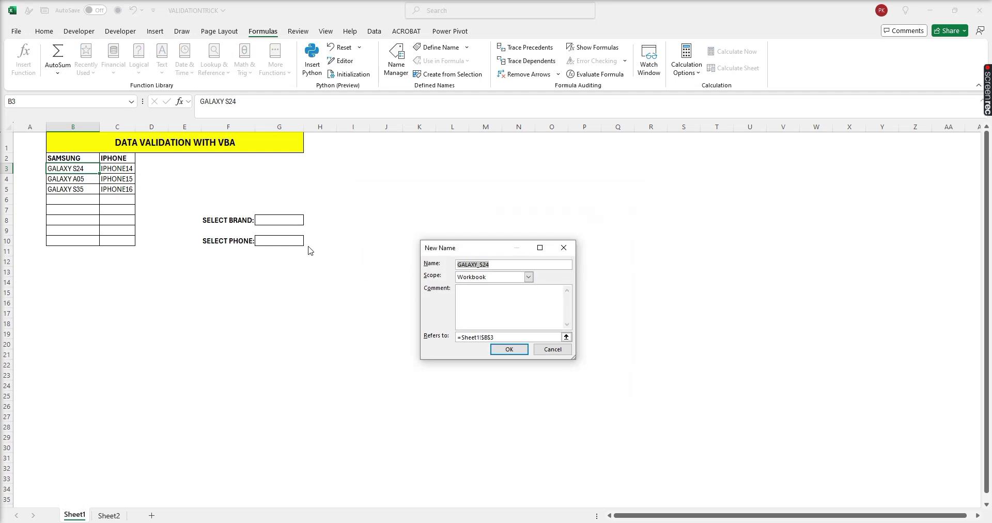
type("samsung")
left_click(501, 336)
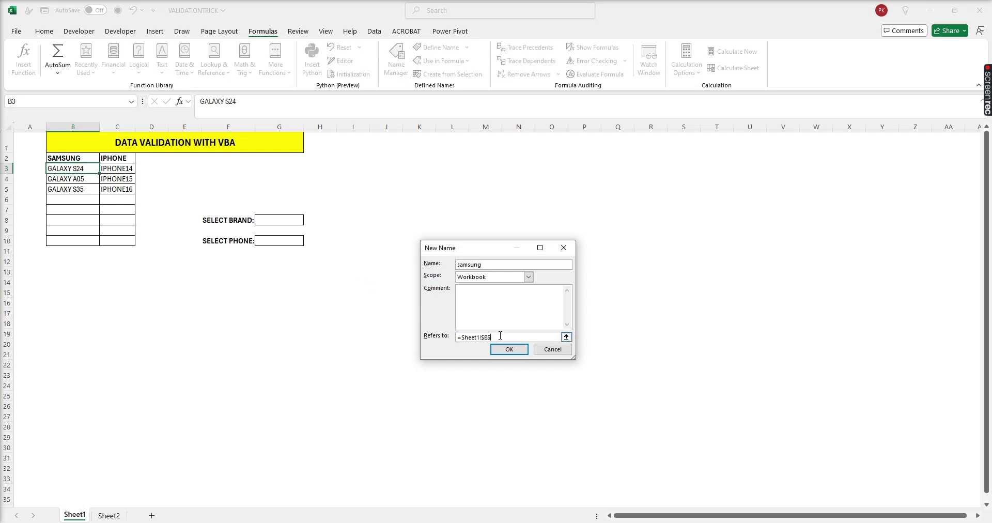
key("BackSpace")
key("BackSpace")
key("BackSpace")
left_click(85, 169)
type(":$B$")
key("Return")
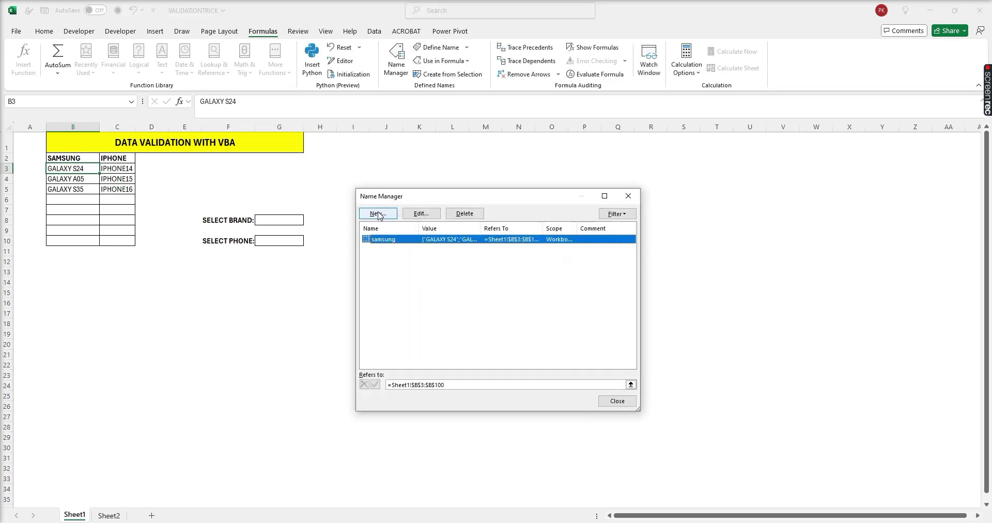
Step: Add the name iphone for =Sheet1!$C$3:$C$100, close Name Manager and select G8
left_click(379, 214)
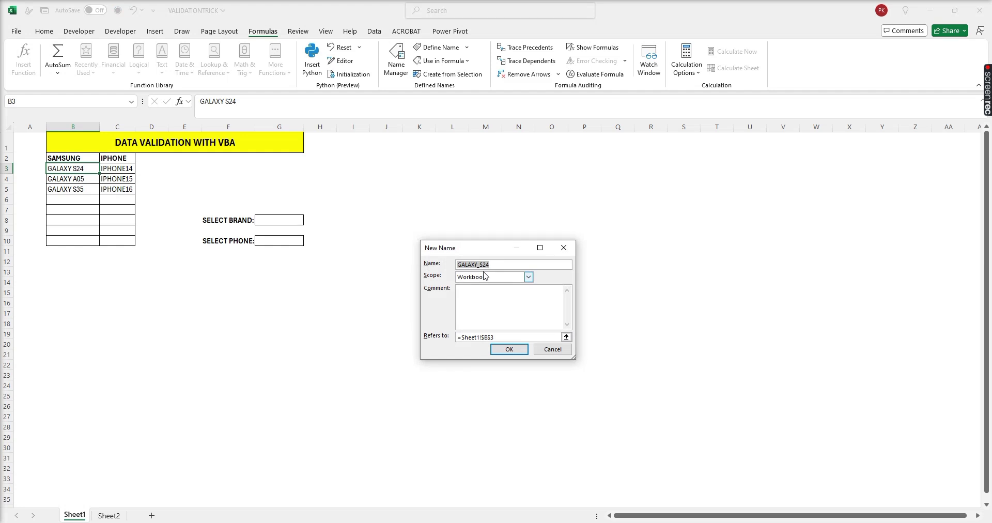
type("i")
key("Tab")
key("Tab")
key("Tab")
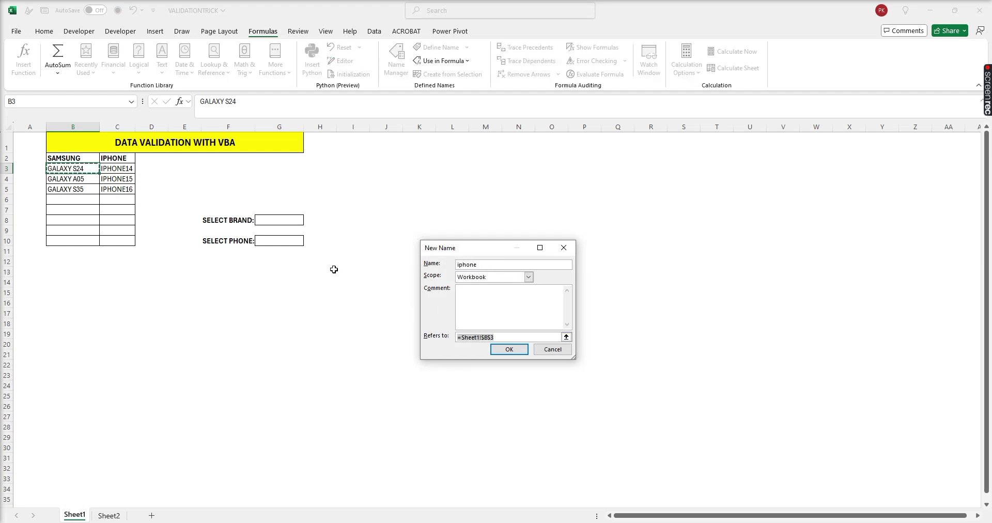
left_click(132, 168)
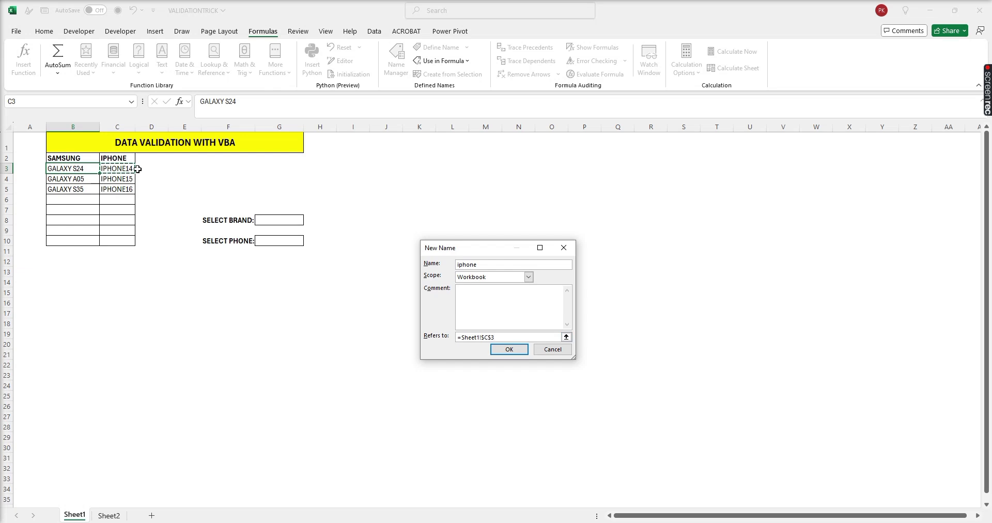
left_click_drag(137, 169, 137, 169)
key("BackSpace")
key("Return")
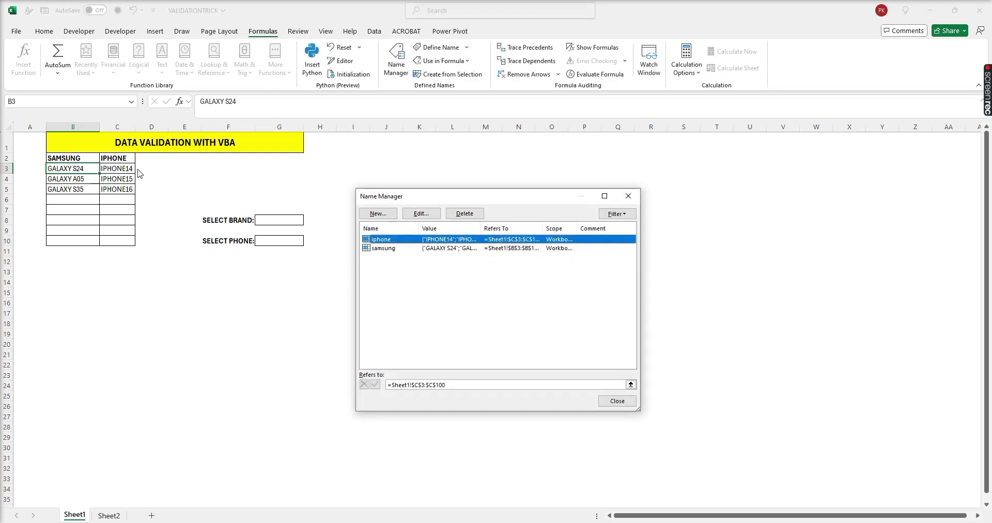
left_click(628, 195)
left_click(276, 222)
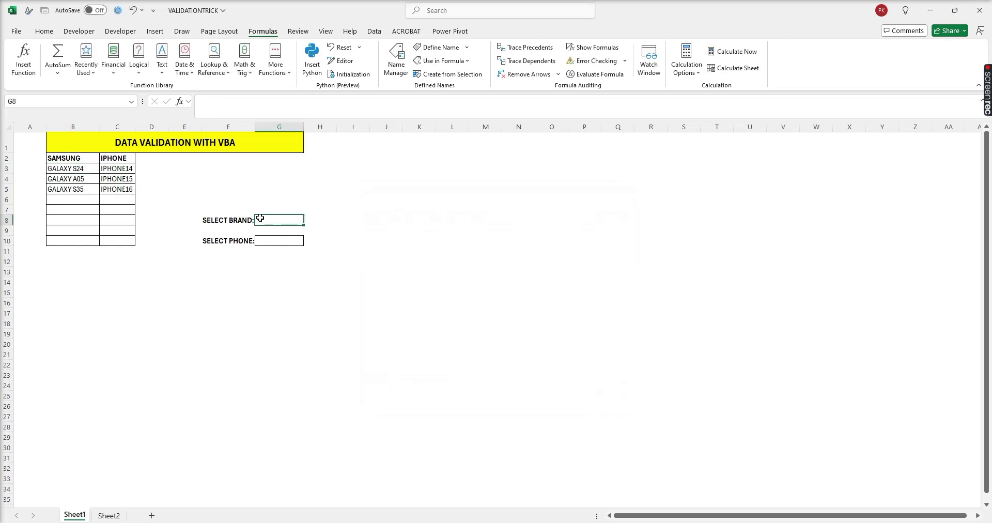
Step: Give G8 a List data validation with source SAMSUNG,IPHONE
left_click(374, 31)
left_click(698, 77)
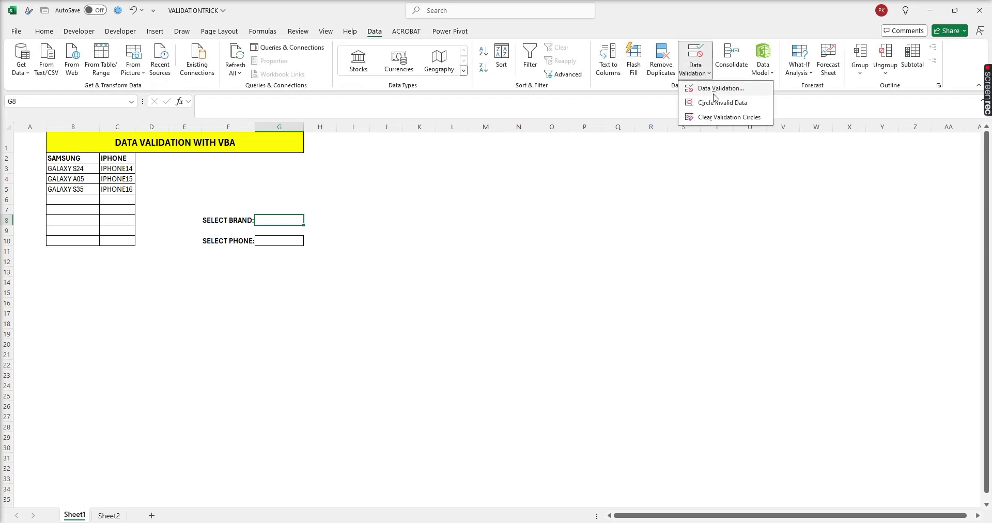
left_click(715, 92)
left_click(450, 282)
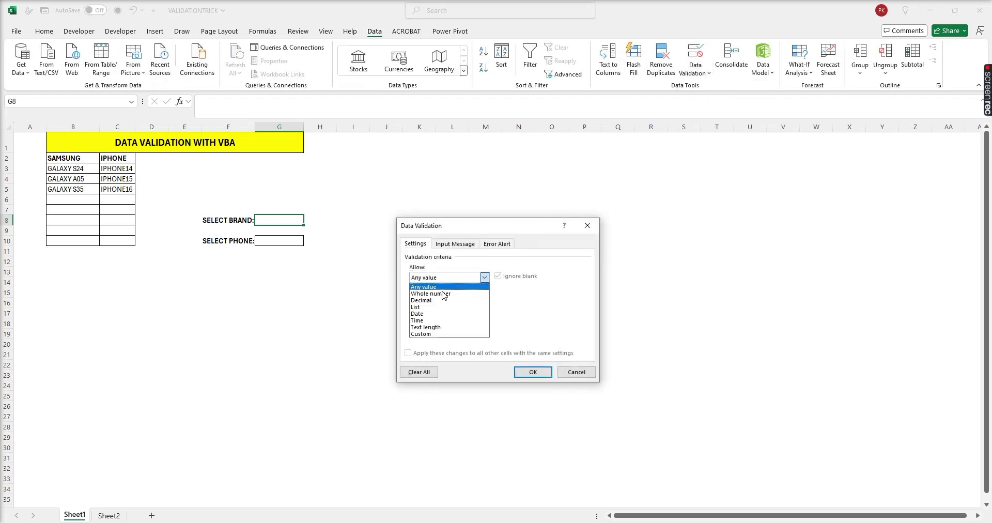
left_click(448, 309)
left_click(427, 318)
type("SAMSUNG,IPHONE")
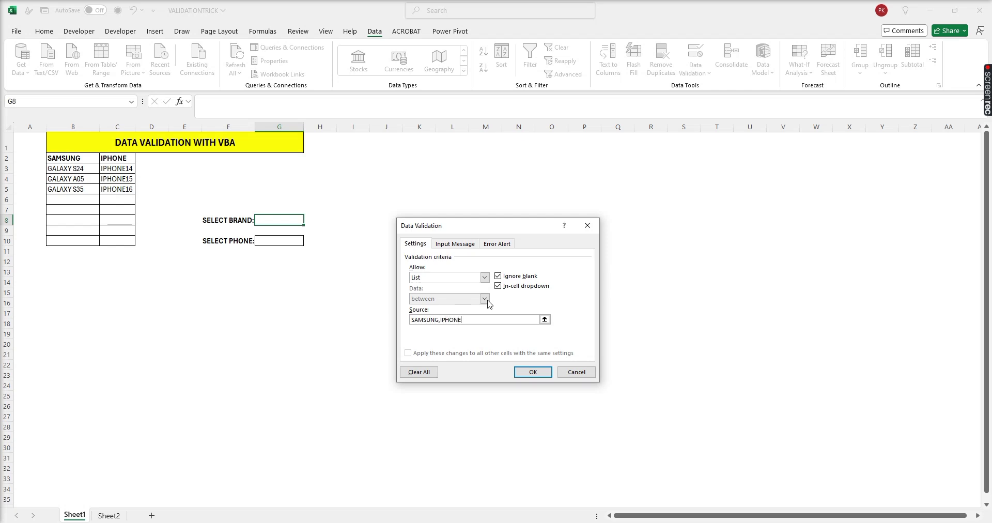
key("Return")
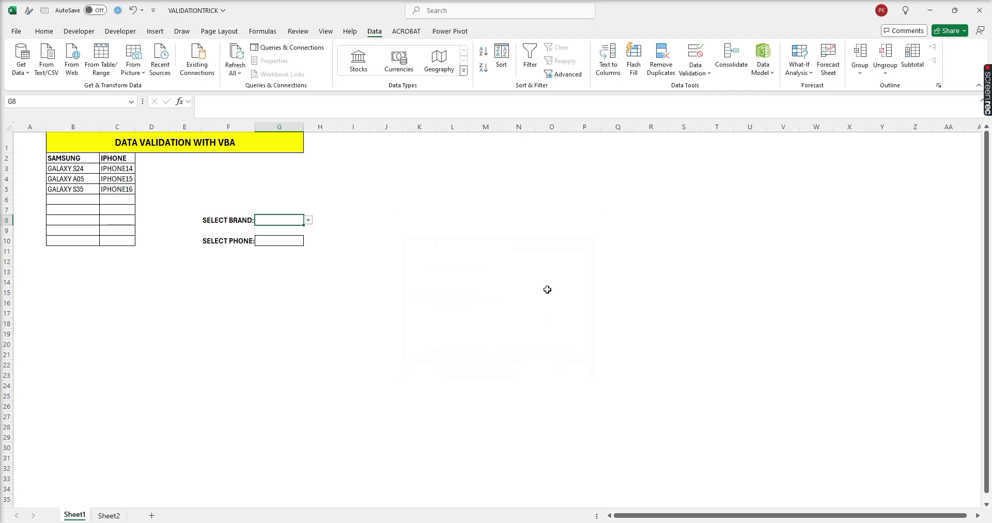
Step: Select G8 and choose SAMSUNG from its new dropdown
left_click(231, 241)
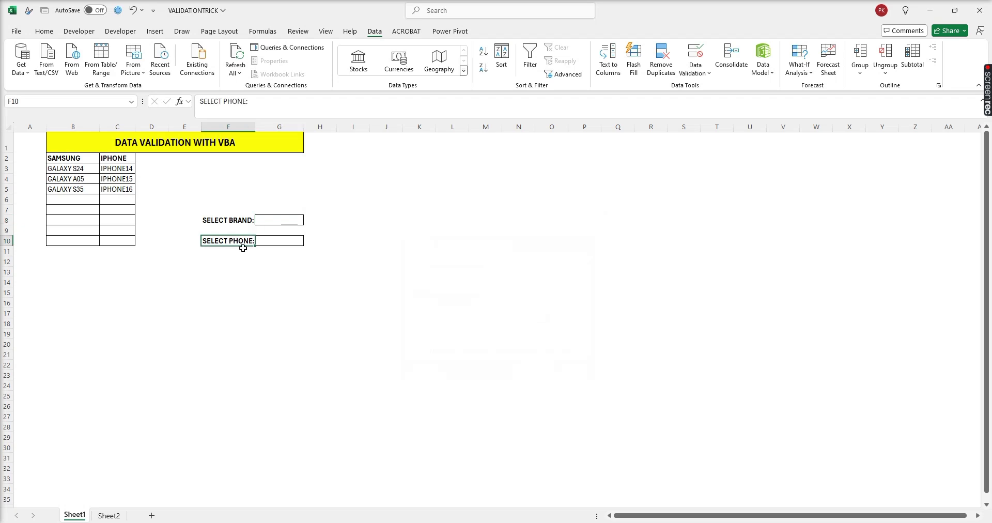
left_click(294, 222)
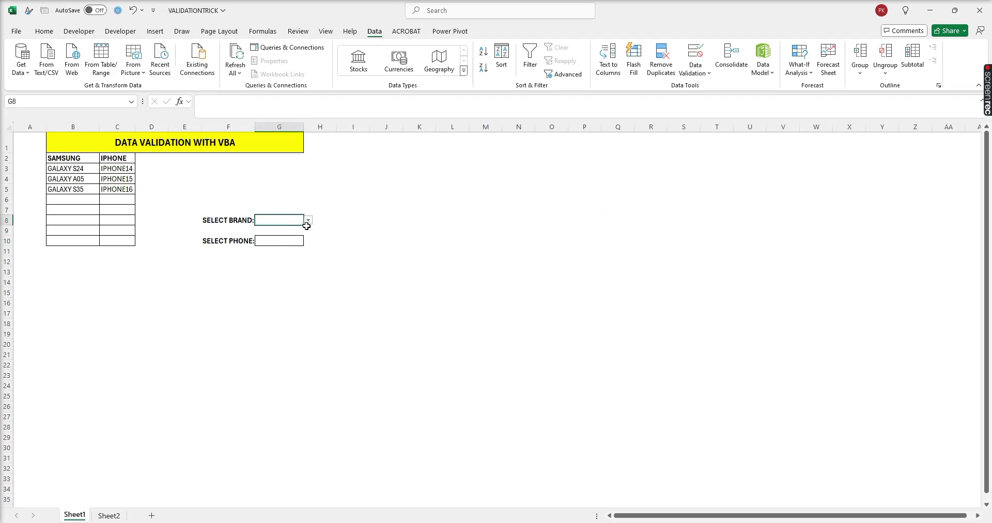
left_click(280, 242)
left_click(300, 222)
left_click(308, 220)
left_click(288, 230)
Step: Switch G8 to IPHONE and check that the Select Phone cell G10 stays blank
left_click(308, 223)
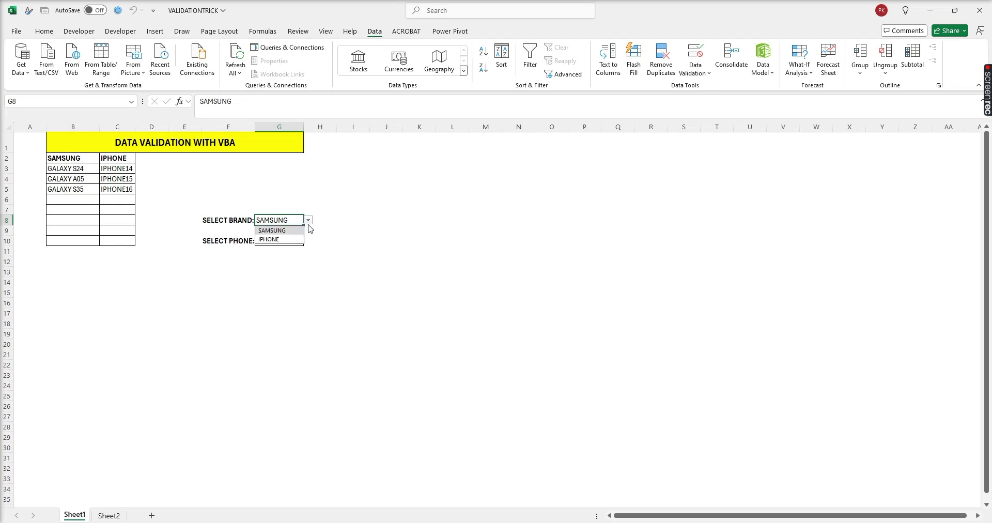
left_click(279, 240)
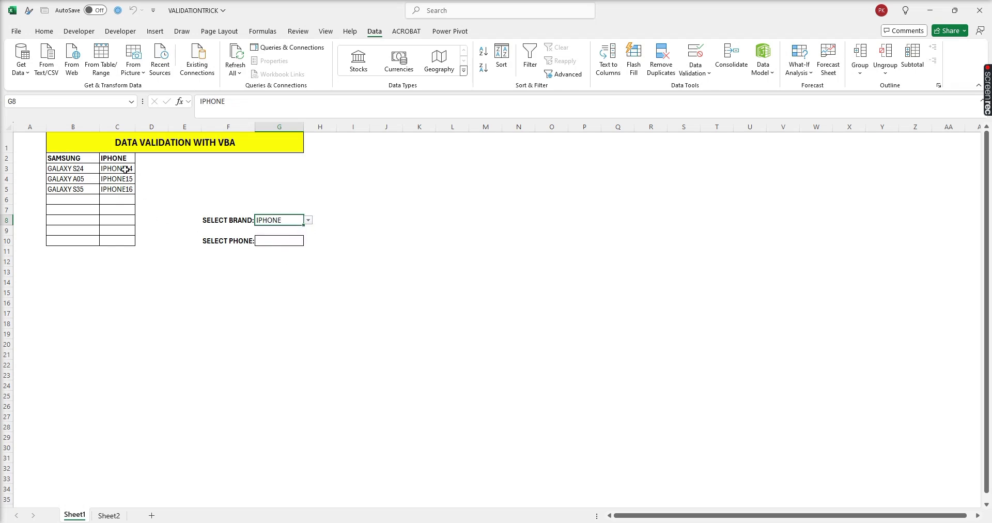
left_click(290, 241)
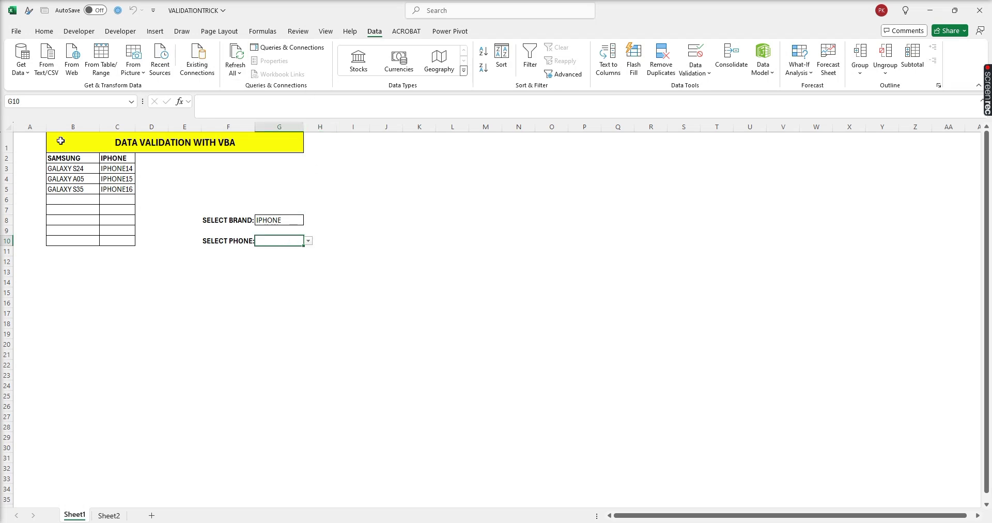
left_click_drag(414, 272, 381, 270)
left_click(264, 241)
left_click(216, 241)
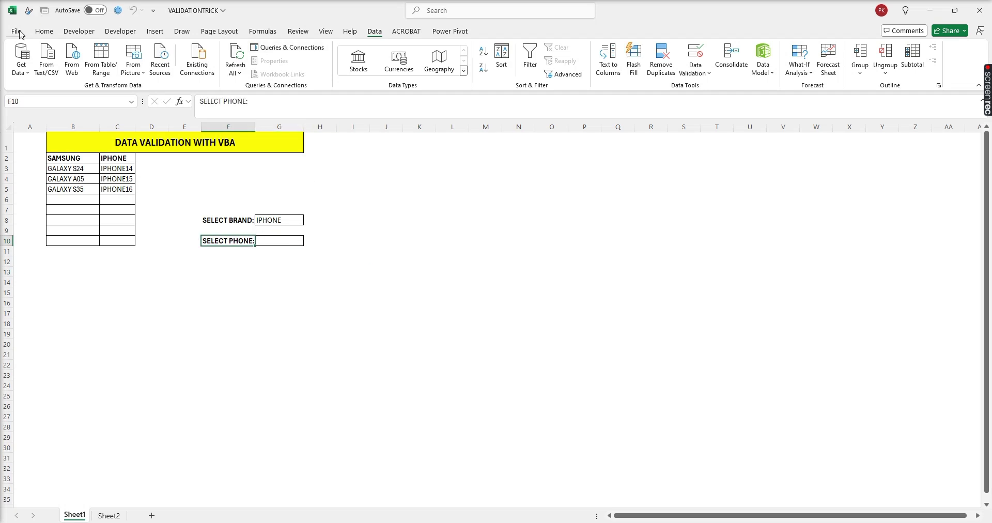
Step: In Customize Ribbon options, uncheck the first Developer (Custom) tab, keep the second, and apply
left_click(82, 33)
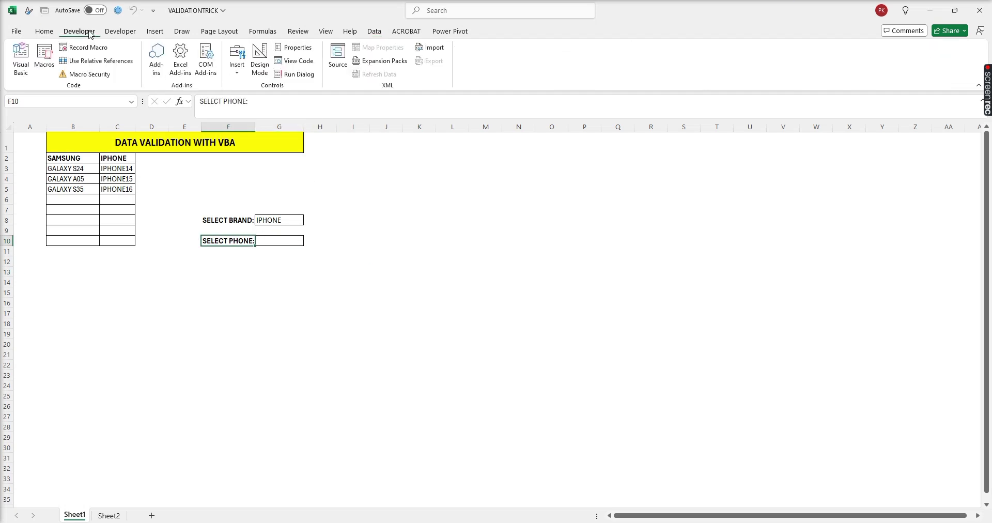
left_click(16, 32)
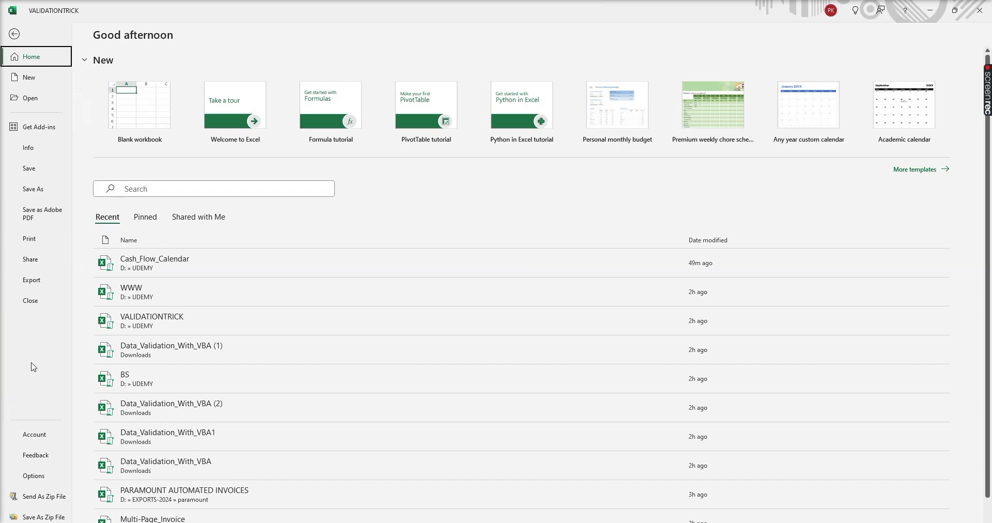
left_click(32, 475)
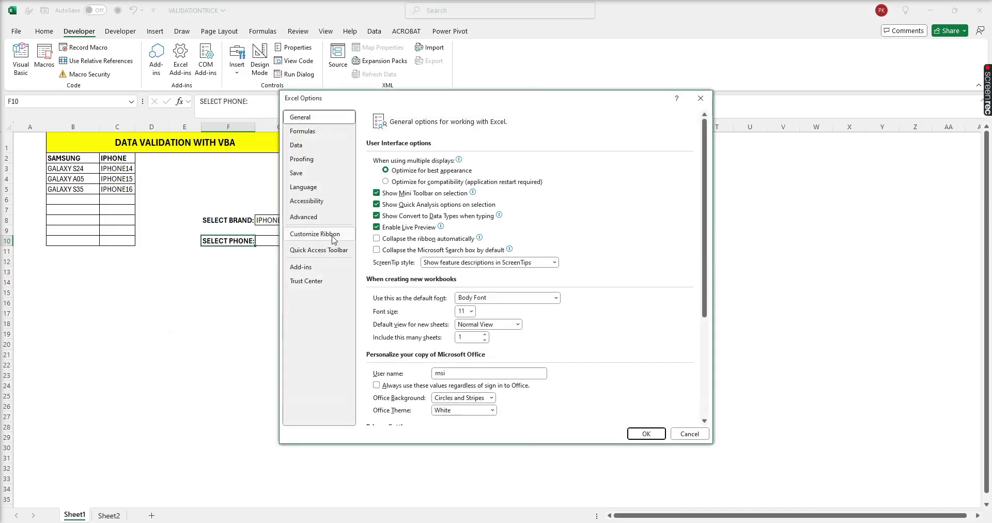
left_click(327, 237)
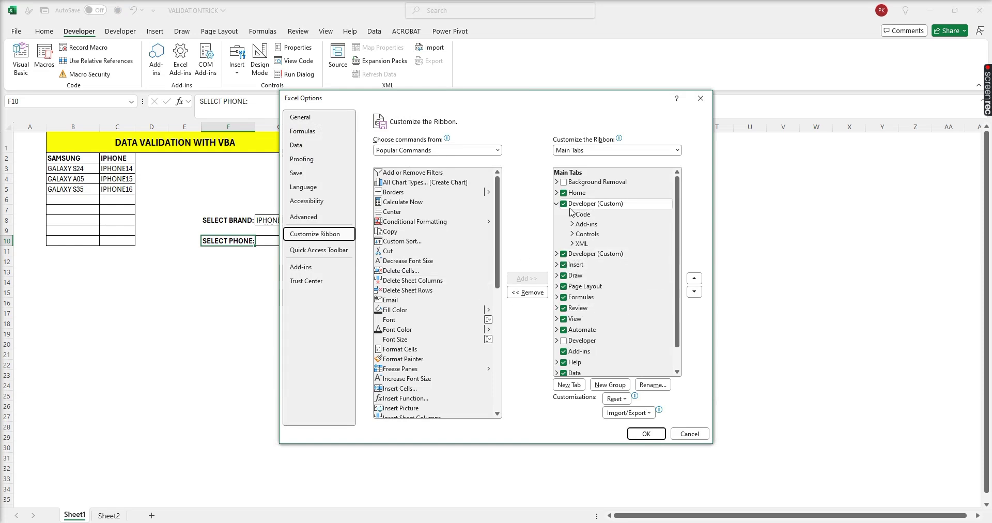
left_click(564, 204)
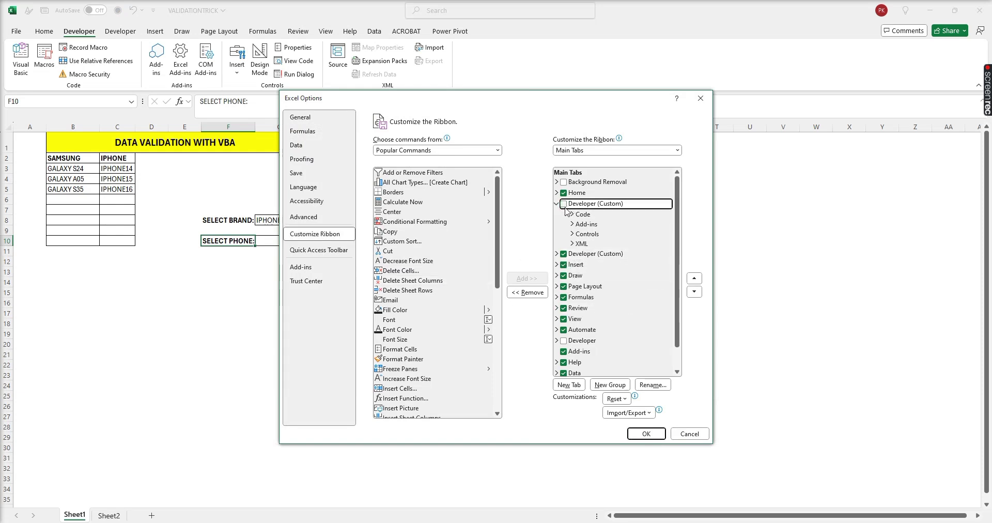
left_click(564, 253)
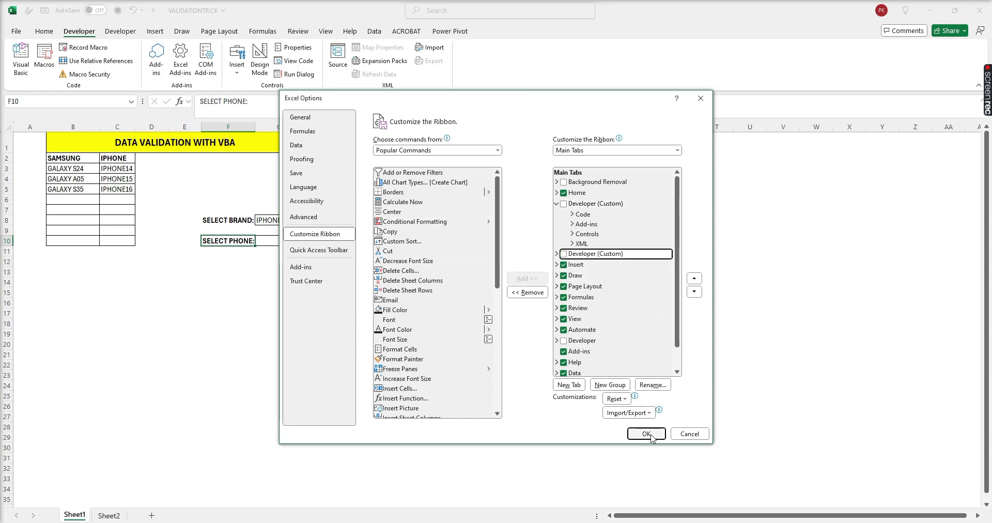
left_click(563, 254)
left_click(646, 433)
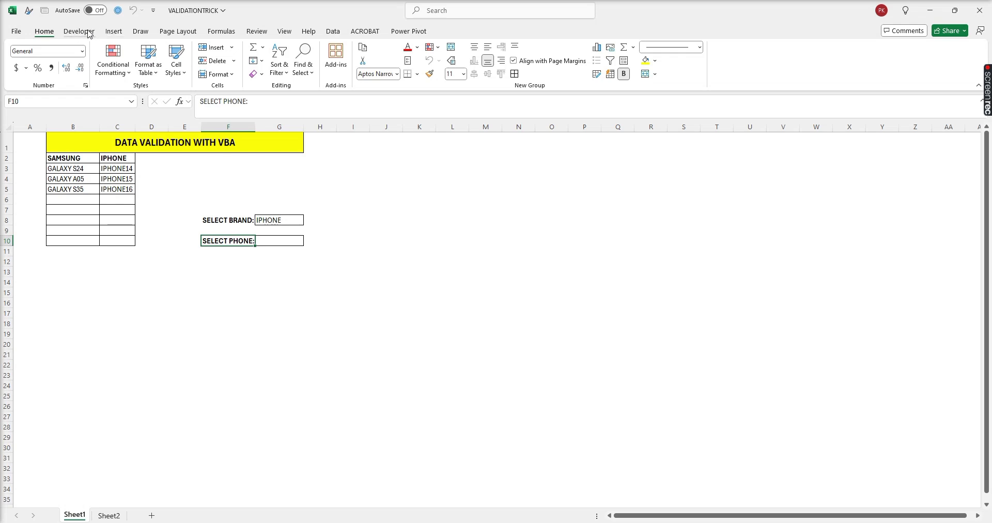
Step: Open and maximize the VBA editor, then delete Sheet1's old Worksheet_Change procedure for G8 and G10
left_click(89, 34)
left_click(20, 60)
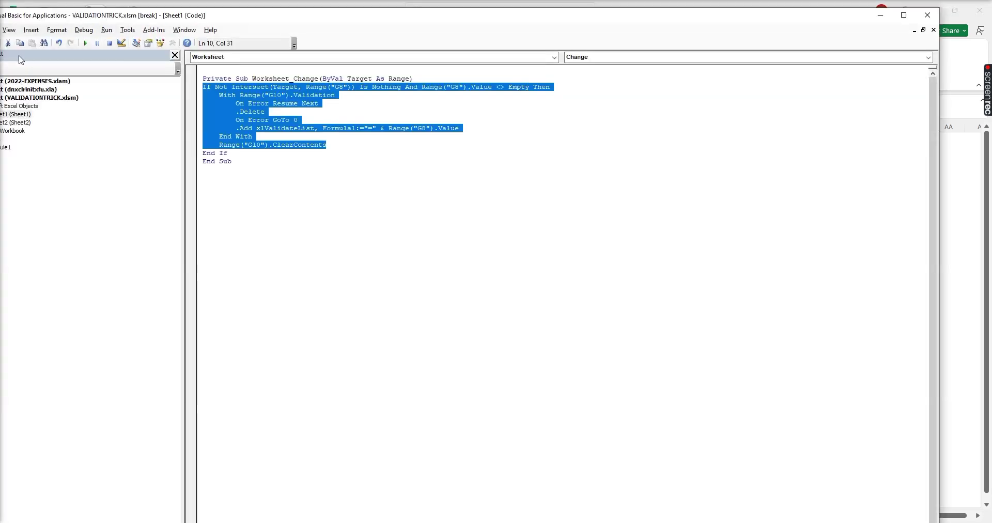
left_click(293, 132)
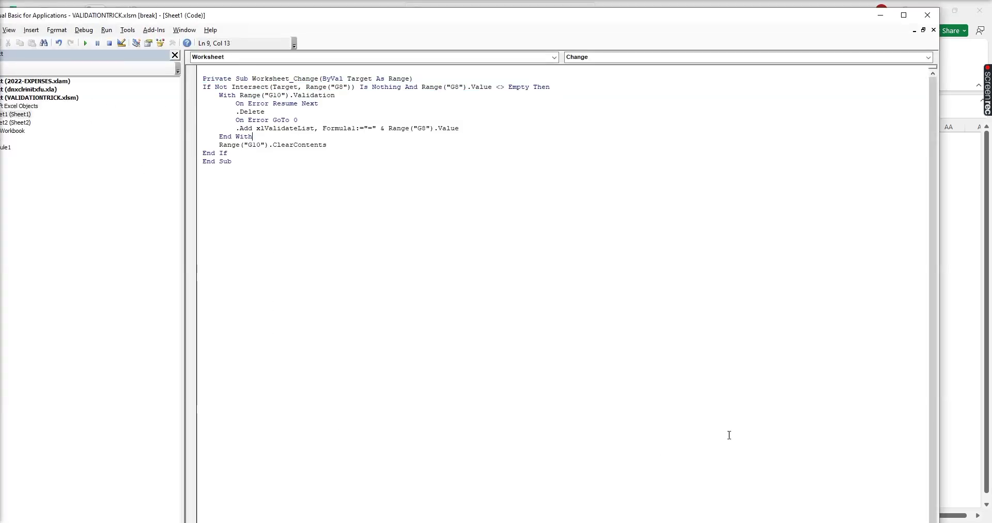
left_click(903, 16)
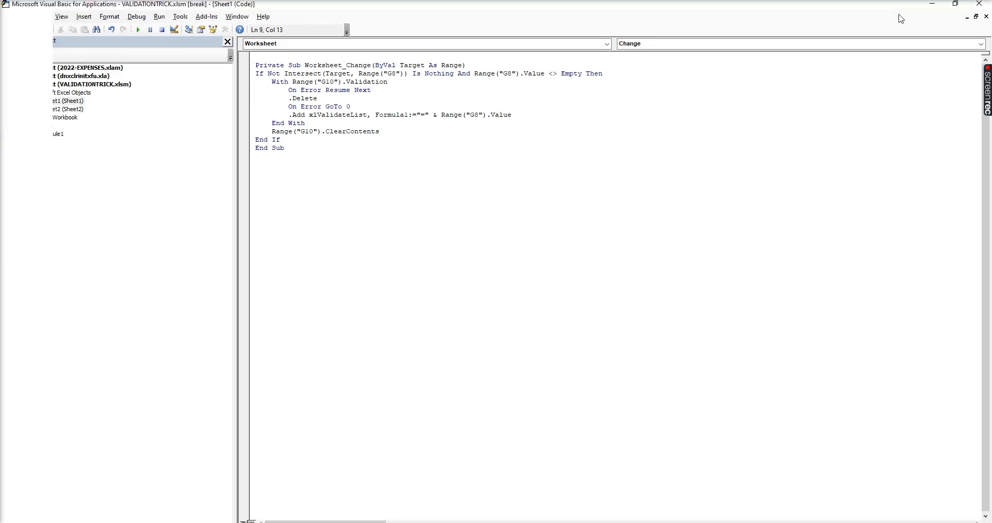
double_click(71, 103)
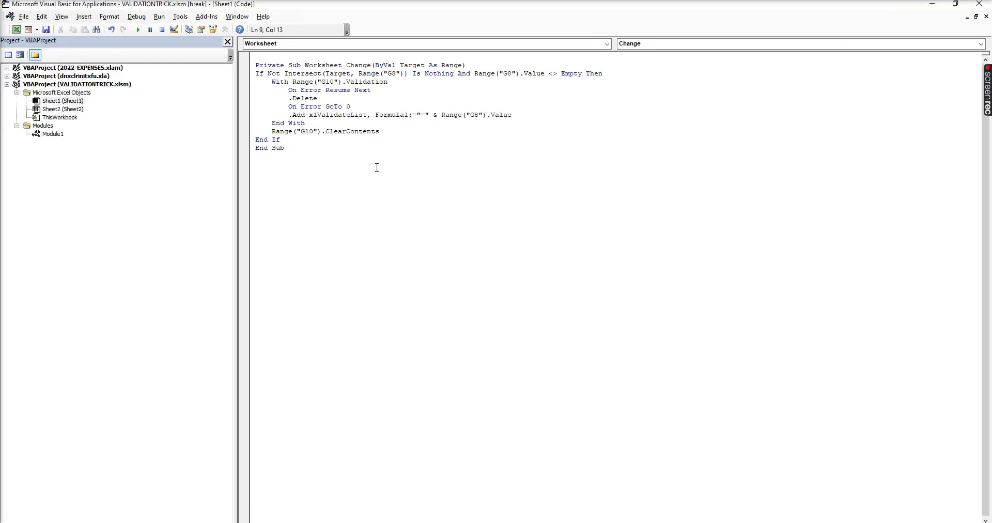
left_click_drag(305, 150, 255, 124)
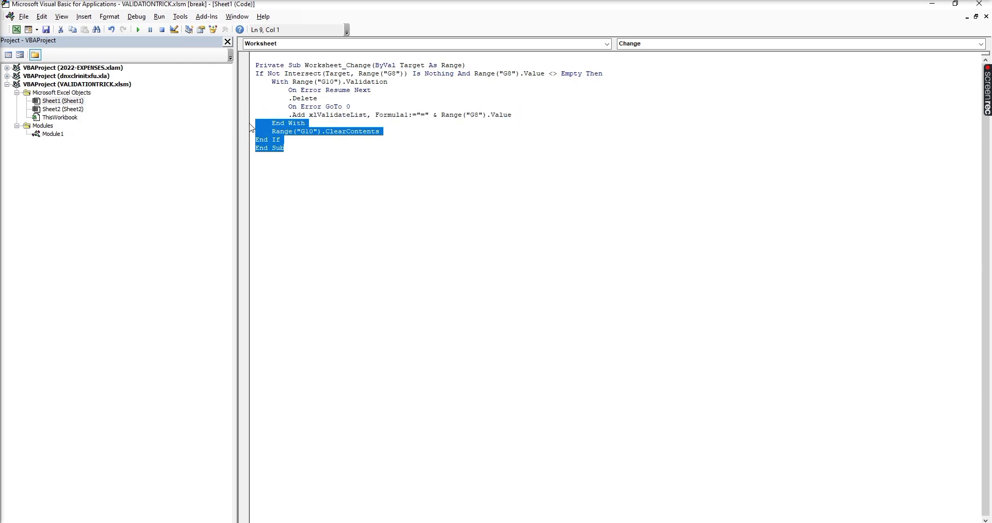
left_click(310, 140)
left_click(256, 74)
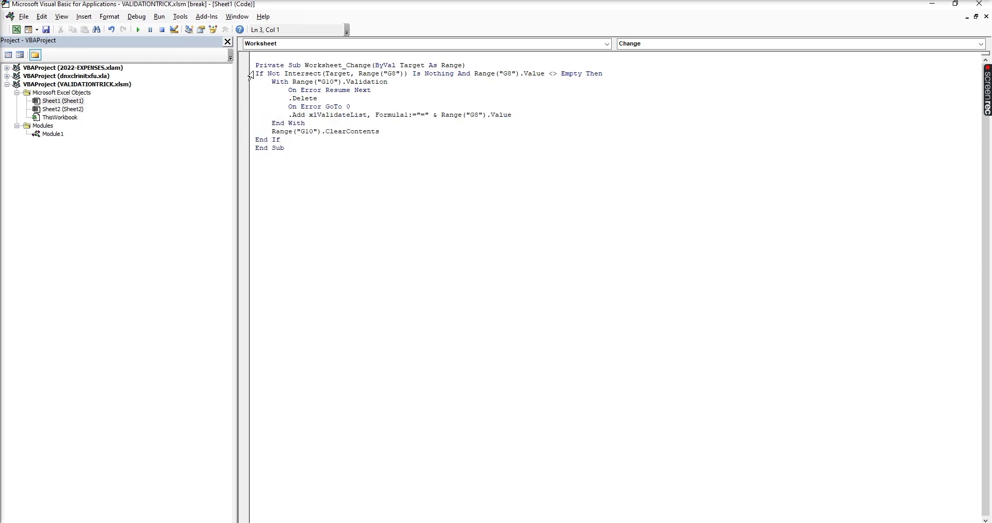
left_click_drag(256, 74, 311, 149)
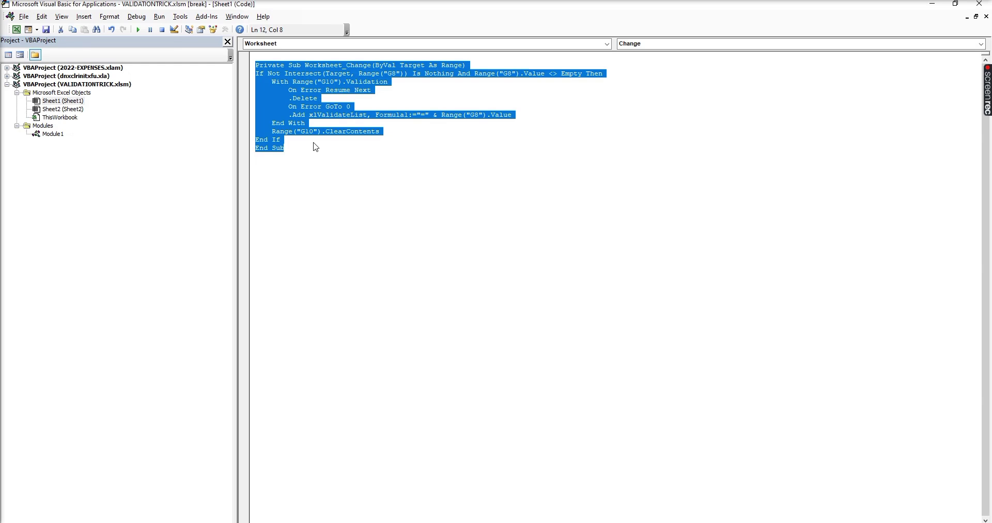
key("Delete")
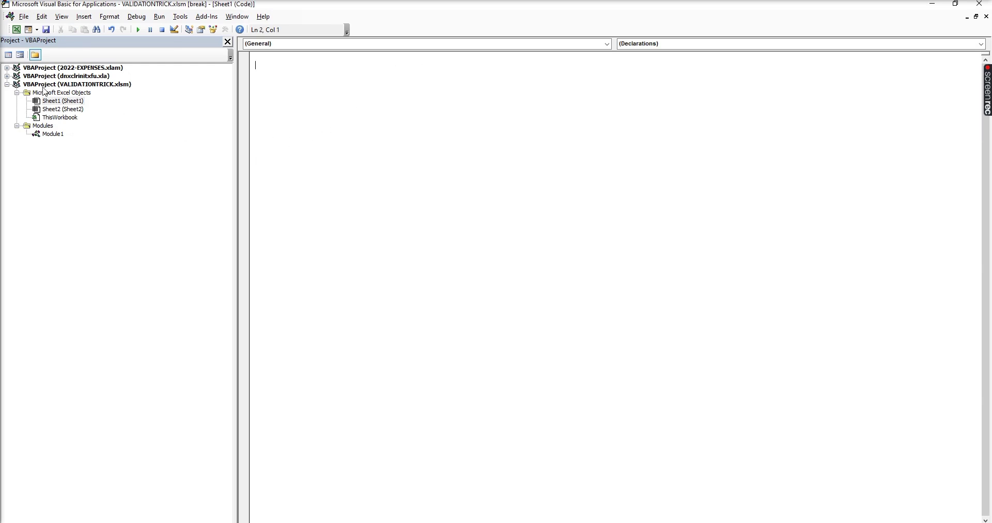
Step: Choose Worksheet in the Object dropdown to add a Worksheet_SelectionChange stub, then select G8
double_click(50, 101)
left_click(608, 44)
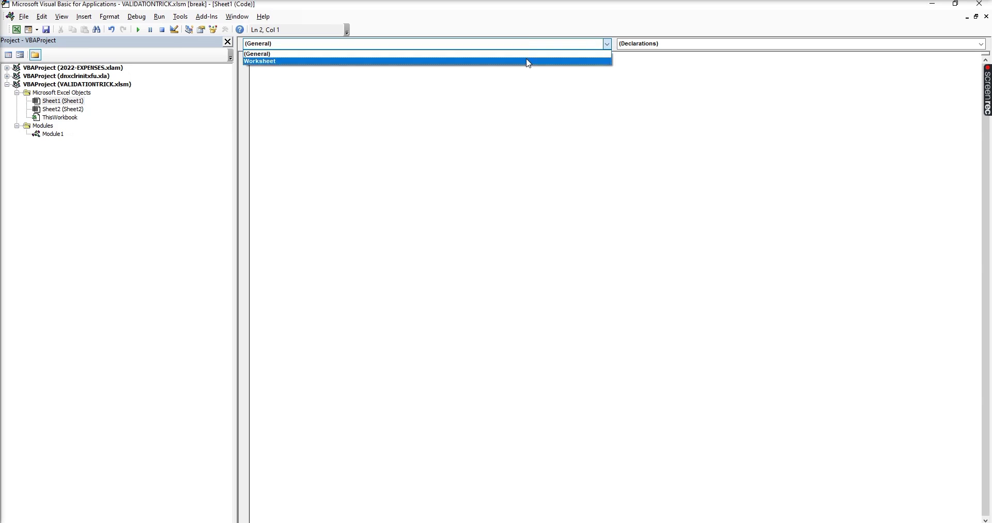
left_click(528, 62)
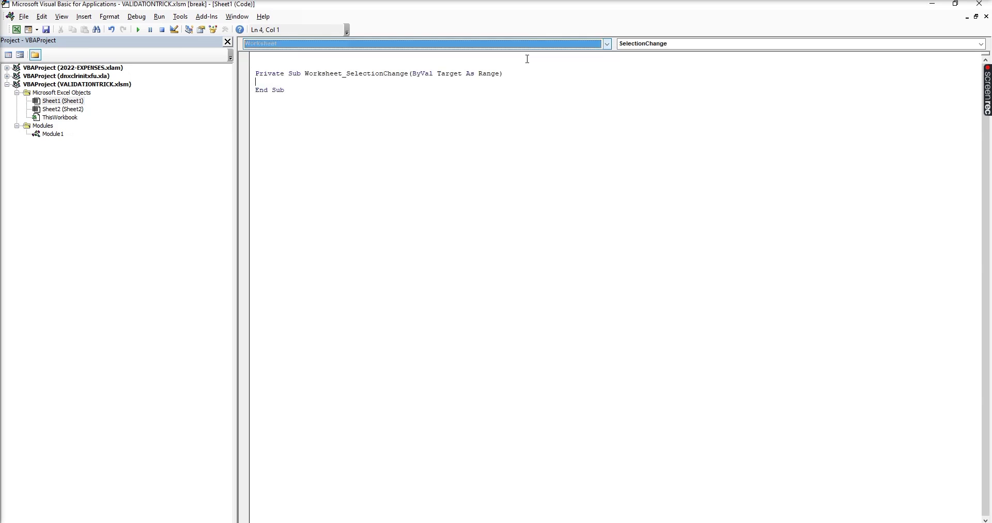
left_click(16, 30)
left_click(292, 220)
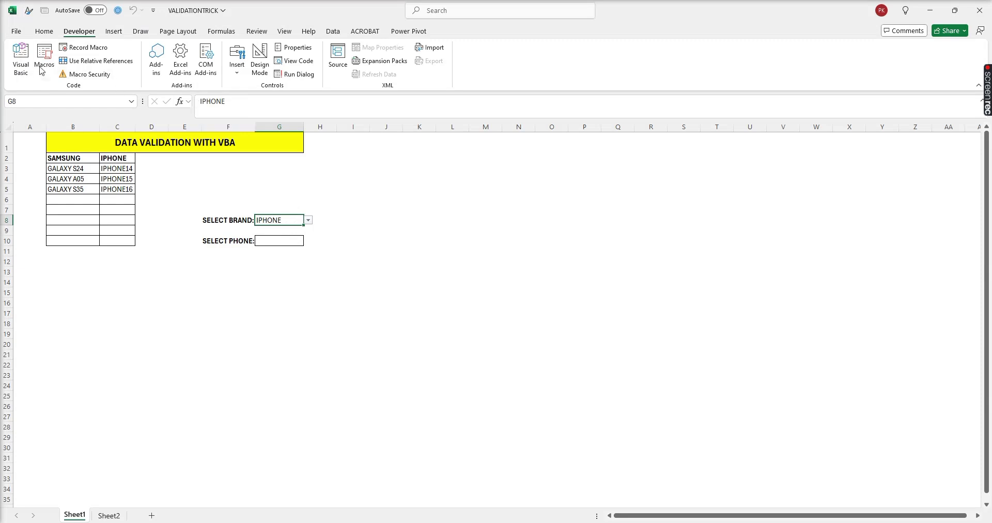
Step: Add a Worksheet_Change stub from the Procedure dropdown and return to Excel with Alt+F11
left_click(21, 61)
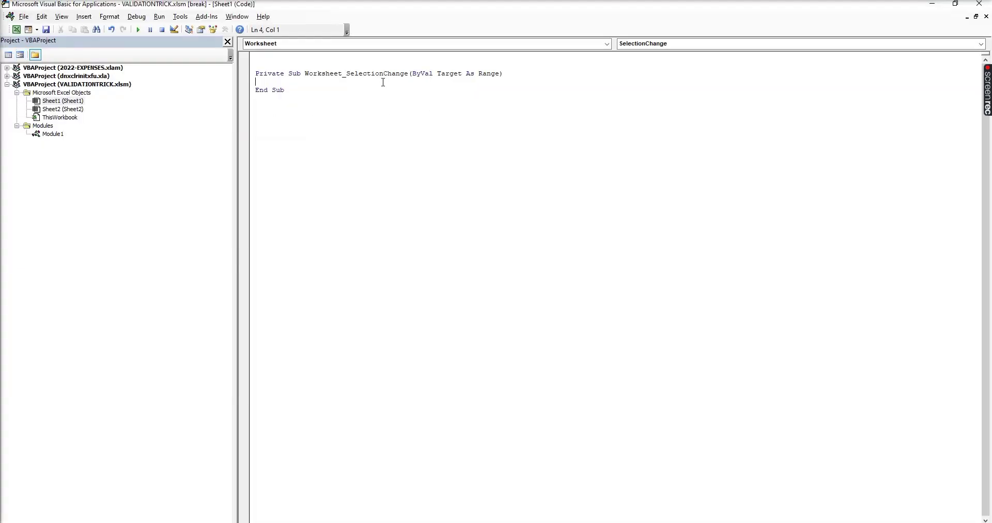
left_click(681, 43)
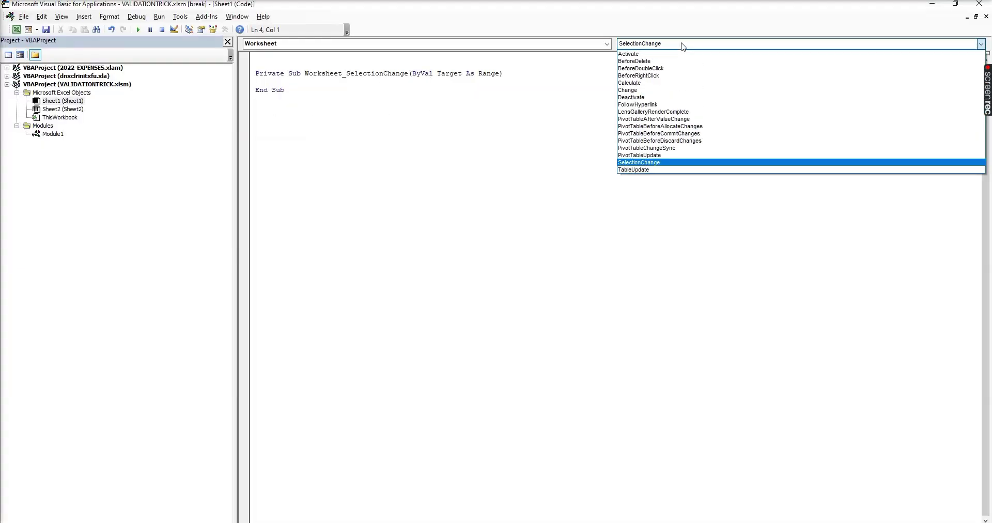
left_click(670, 90)
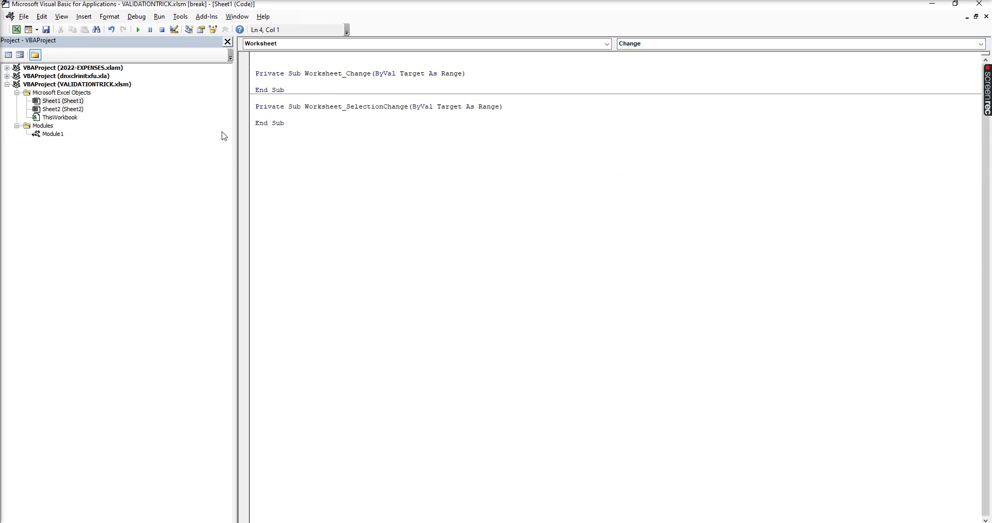
key("alt+F11")
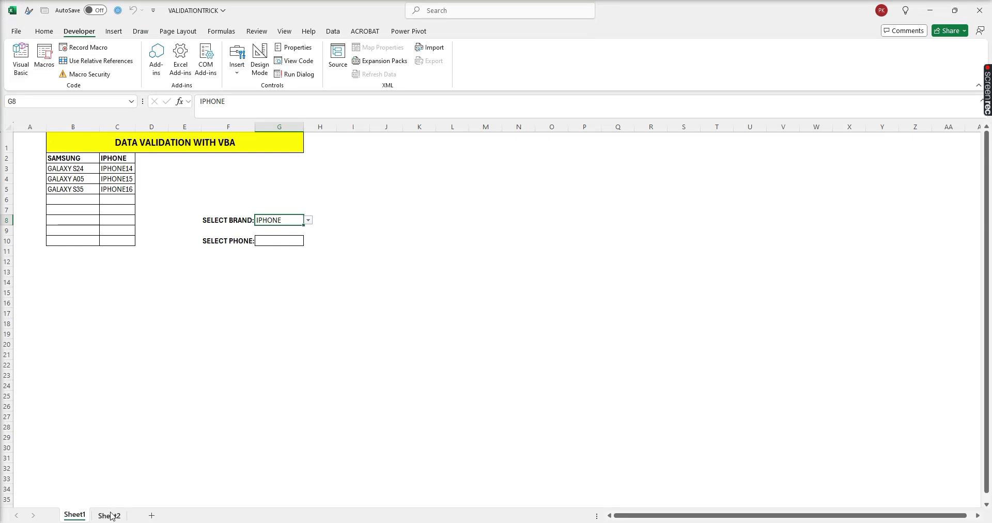
Step: Copy the code in Sheet2's F13:N21 and paste it into Sheet1's Worksheet_Change procedure
left_click(109, 515)
key("ctrl+c")
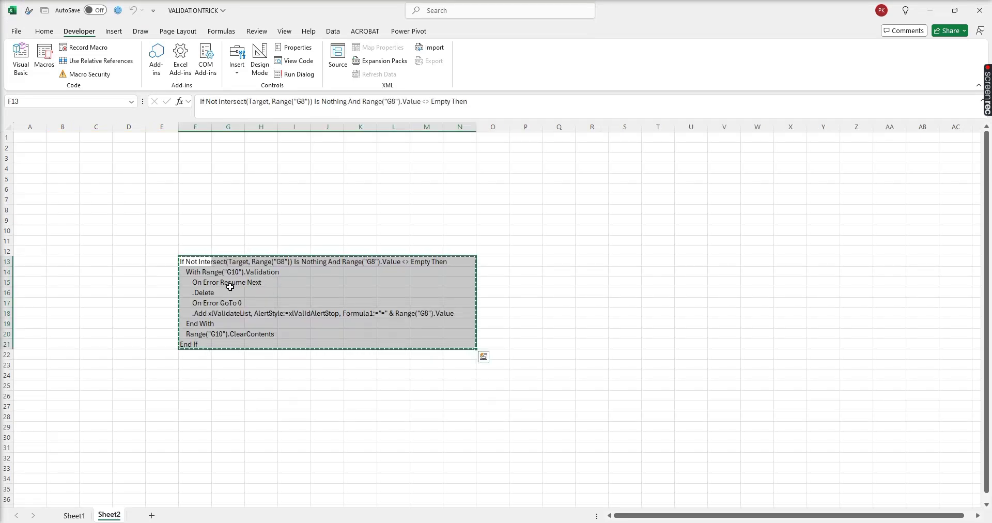
key("alt+F11")
key("ctrl+v")
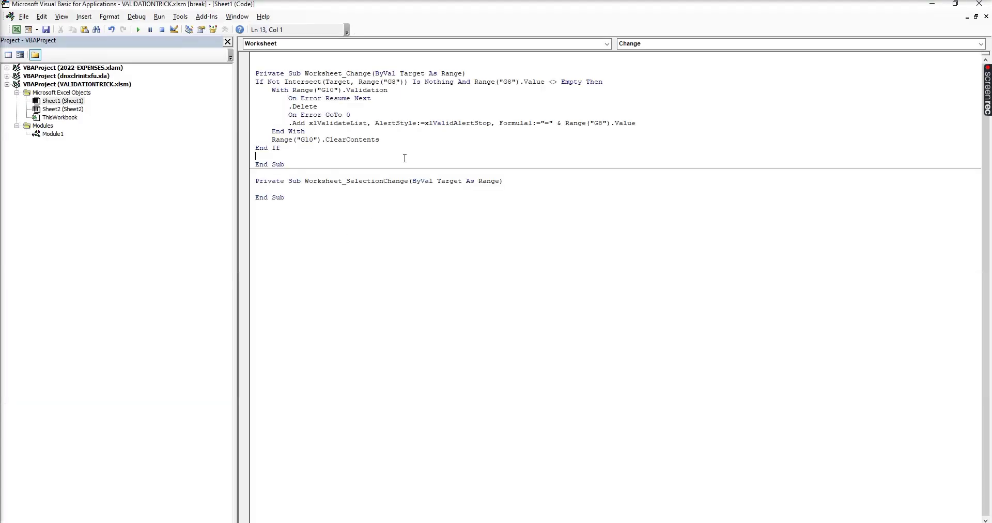
left_click(438, 111)
left_click(16, 30)
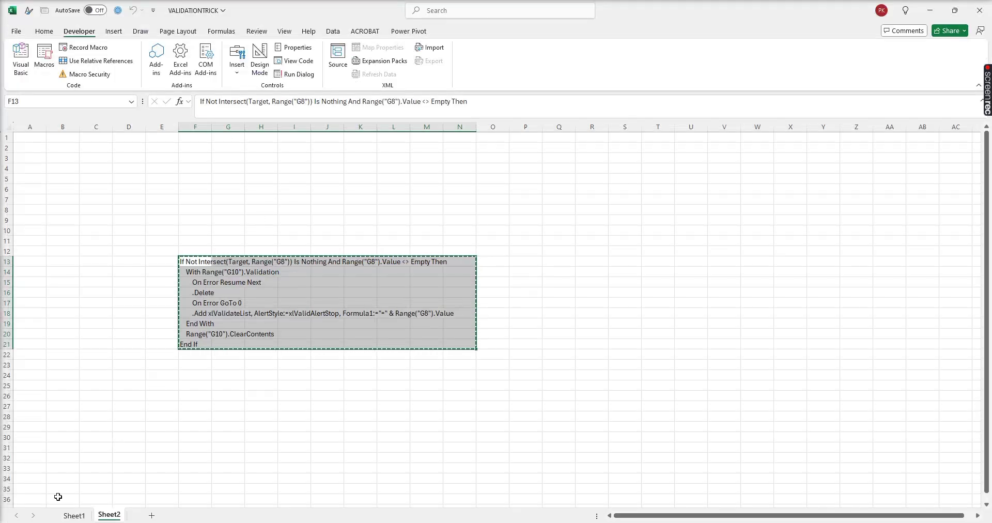
Step: Switch to Sheet1 and reopen the Visual Basic editor
left_click(73, 515)
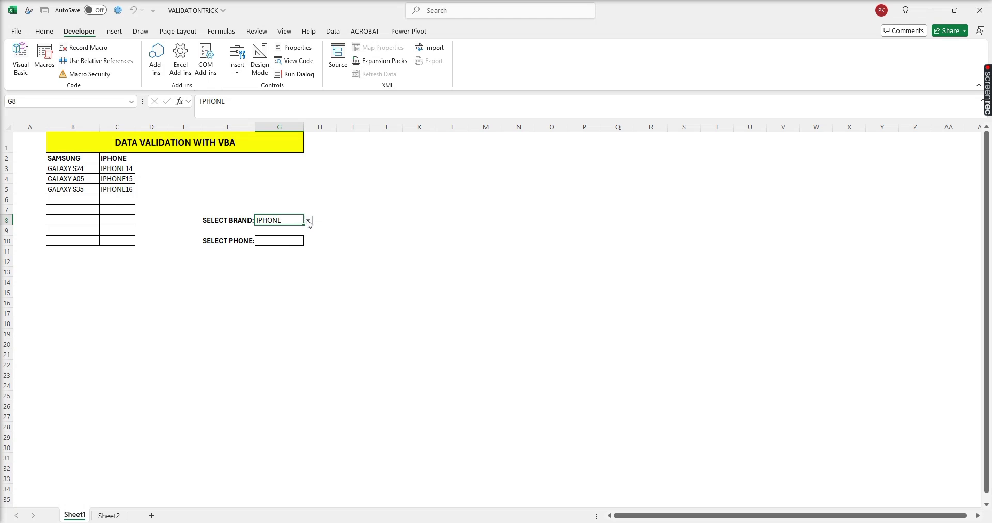
left_click(22, 61)
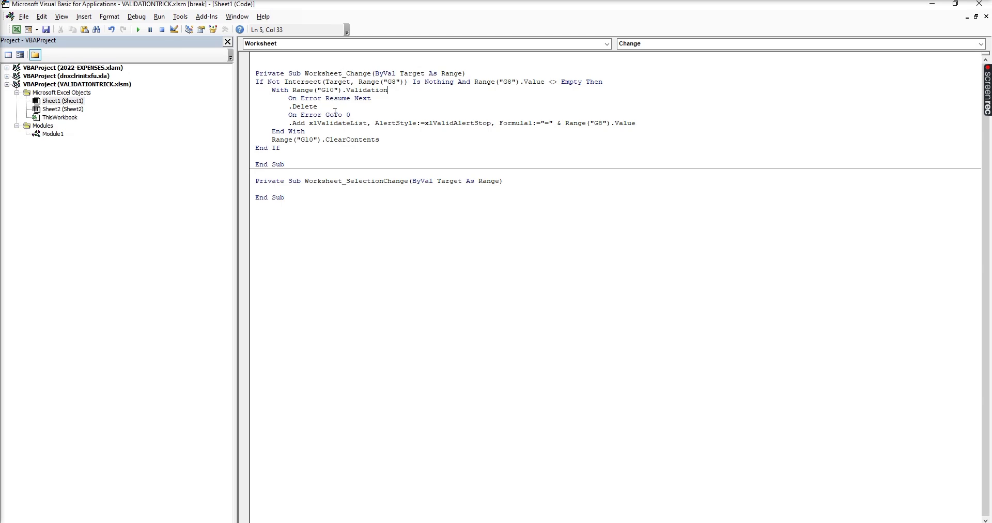
Step: Review the .Validation and error-handling lines, checking phone cell G10 in the workbook
left_click_drag(371, 99, 317, 91)
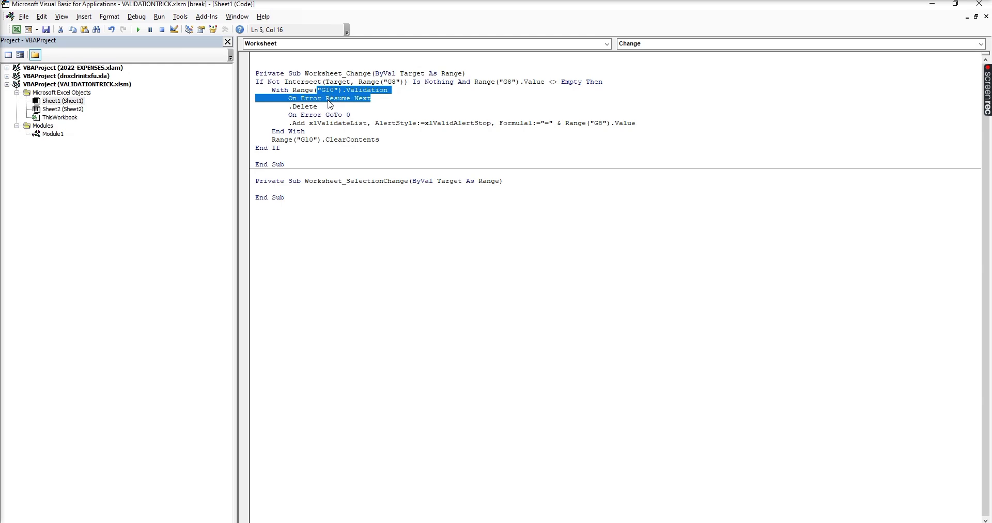
left_click(329, 105)
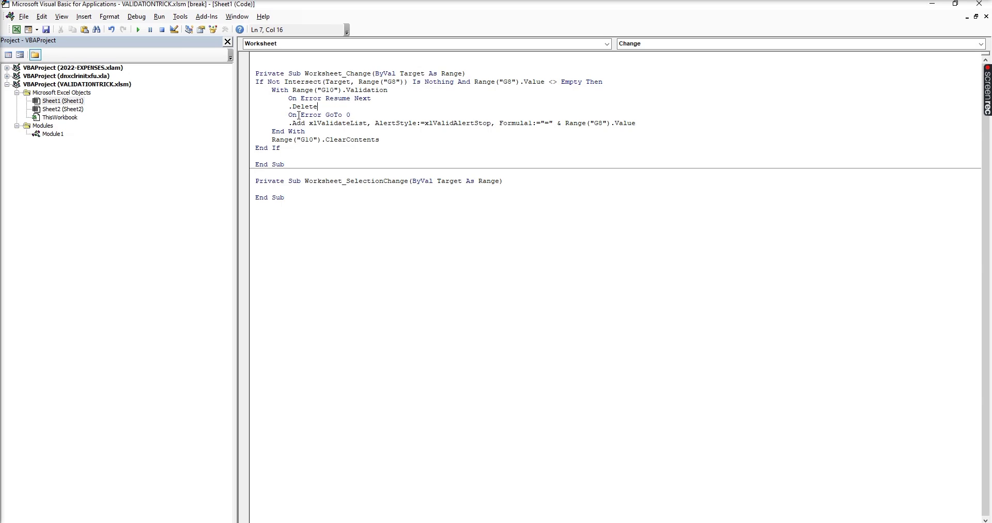
left_click(395, 91)
left_click(16, 30)
left_click(297, 239)
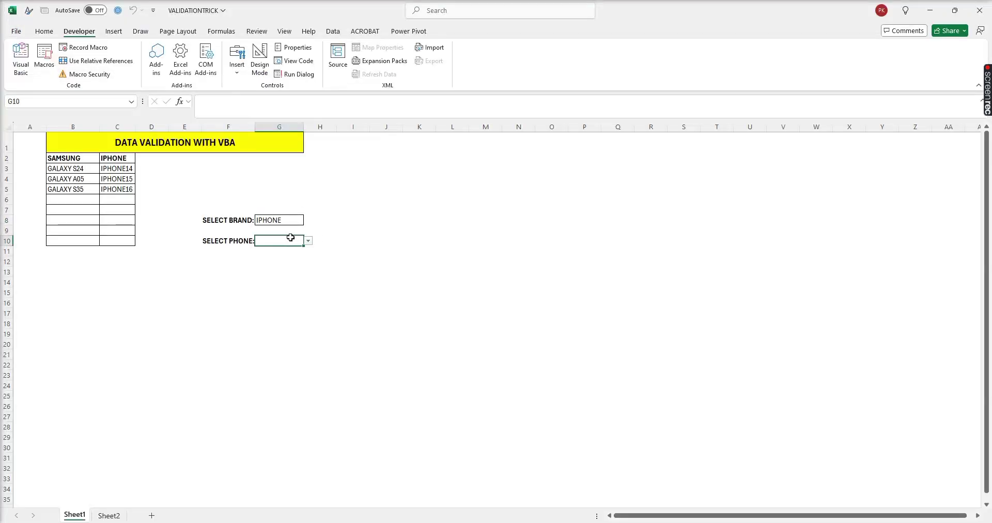
key("alt+F11")
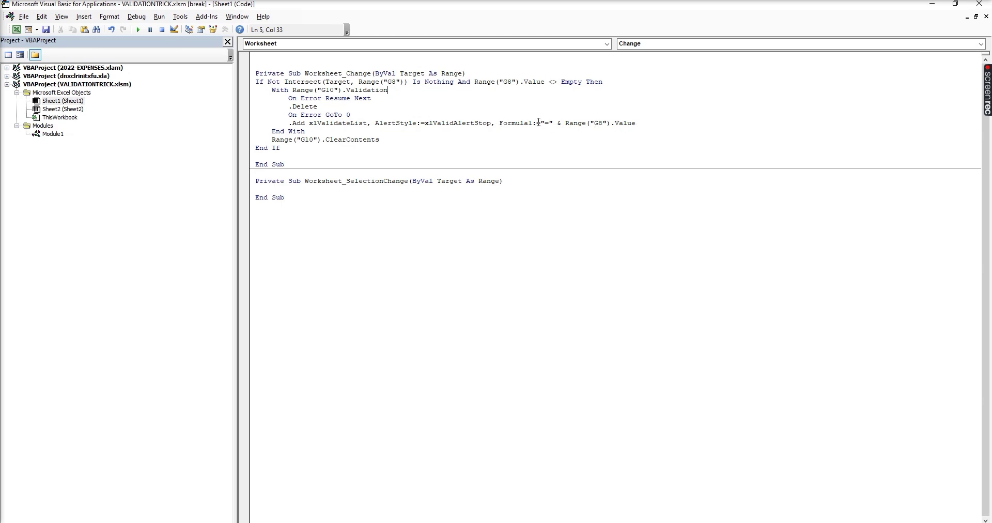
Step: Review the Formula1 argument, then return to Sheet1 with G8 showing IPHONE
left_click_drag(538, 121, 499, 123)
left_click(558, 130)
left_click(16, 30)
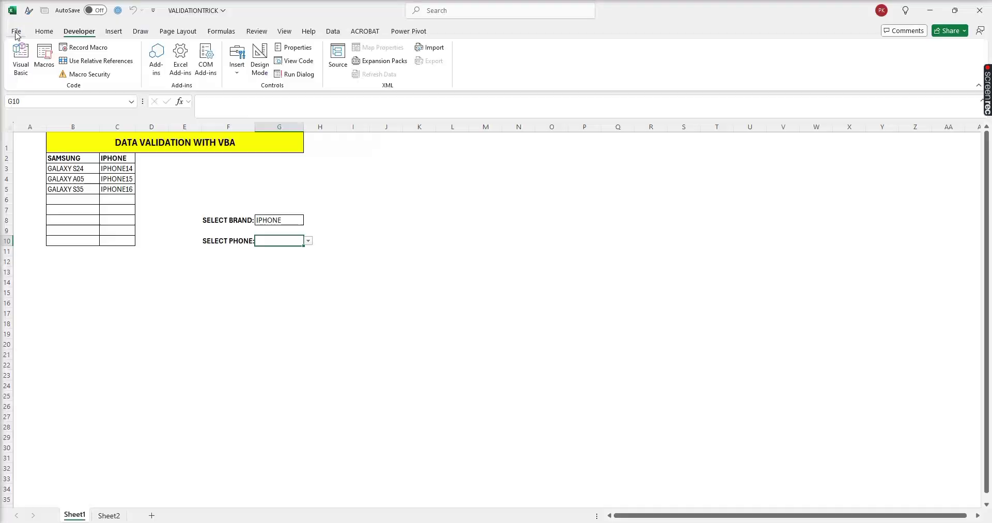
left_click(288, 219)
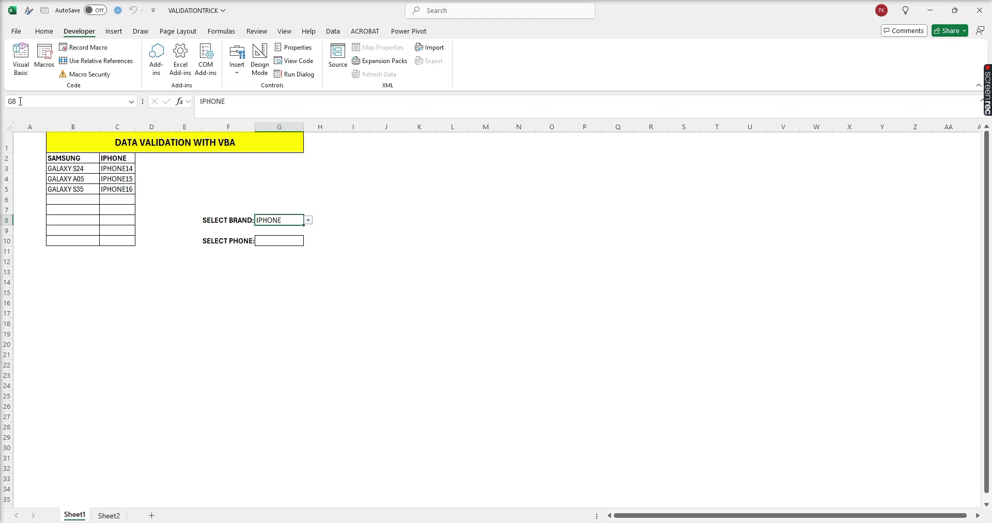
left_click(21, 60)
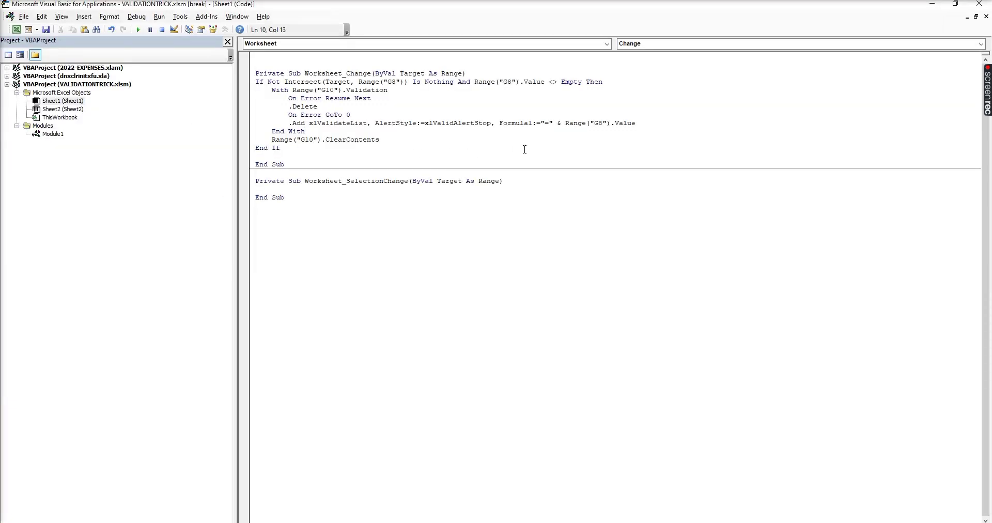
left_click(16, 30)
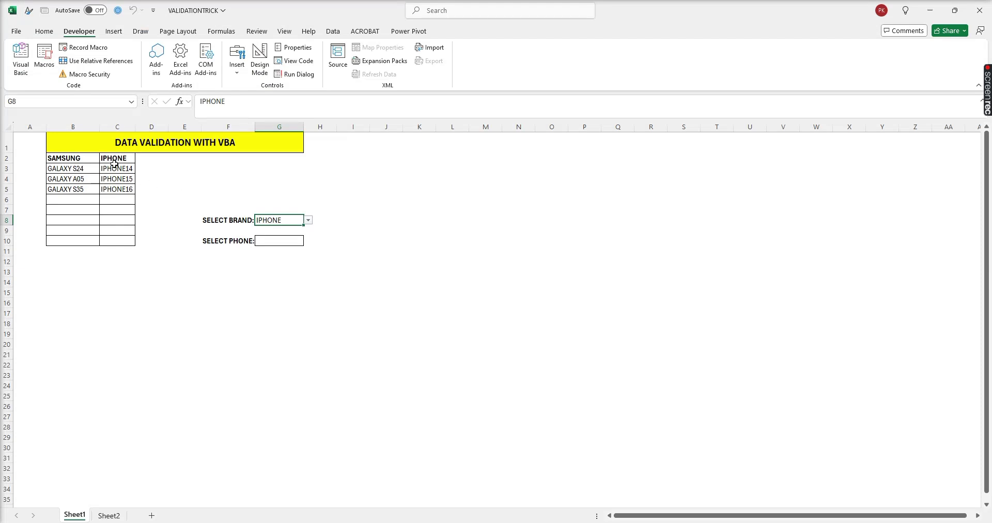
Step: Enter IPHONE 8 in cell C6, as the fourth iPhone model below IPHONE16
left_click_drag(116, 167, 118, 189)
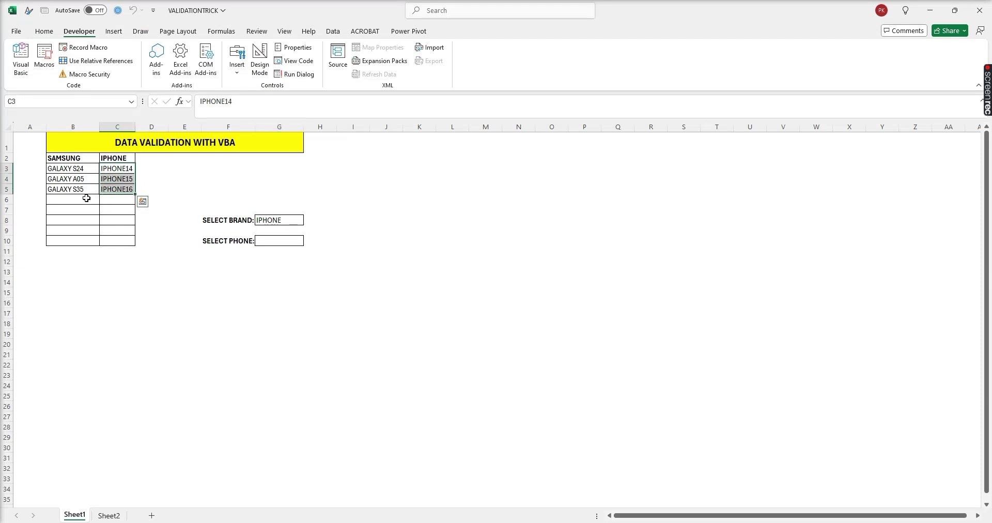
left_click(122, 199)
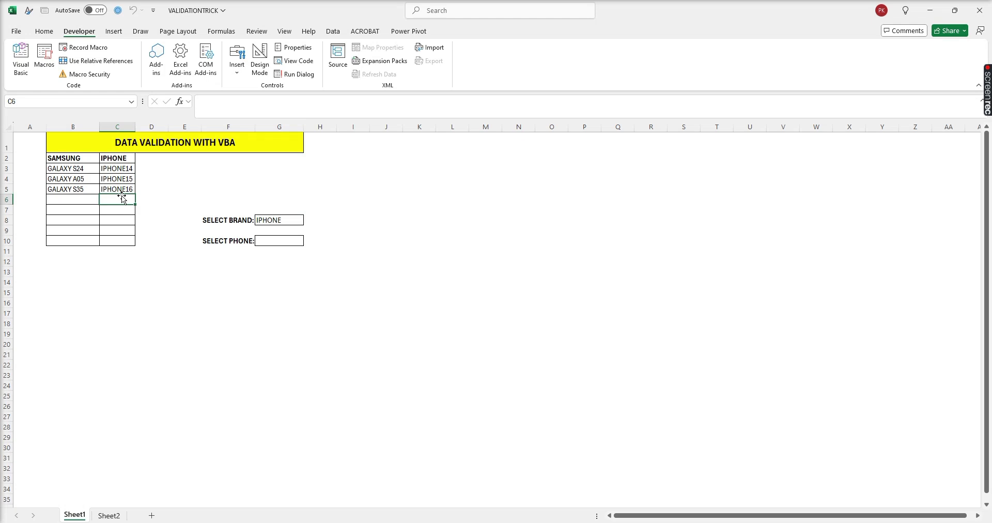
type("IPHONE")
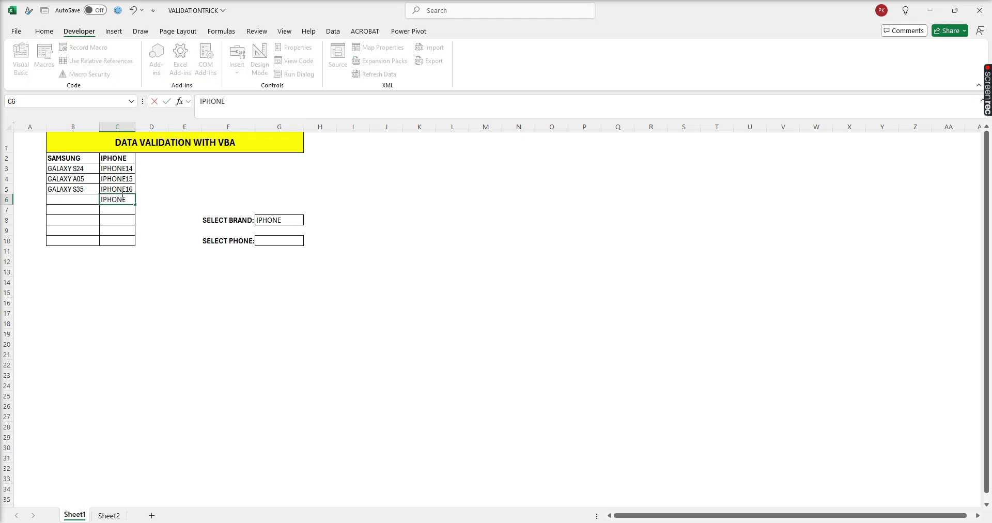
key("Return")
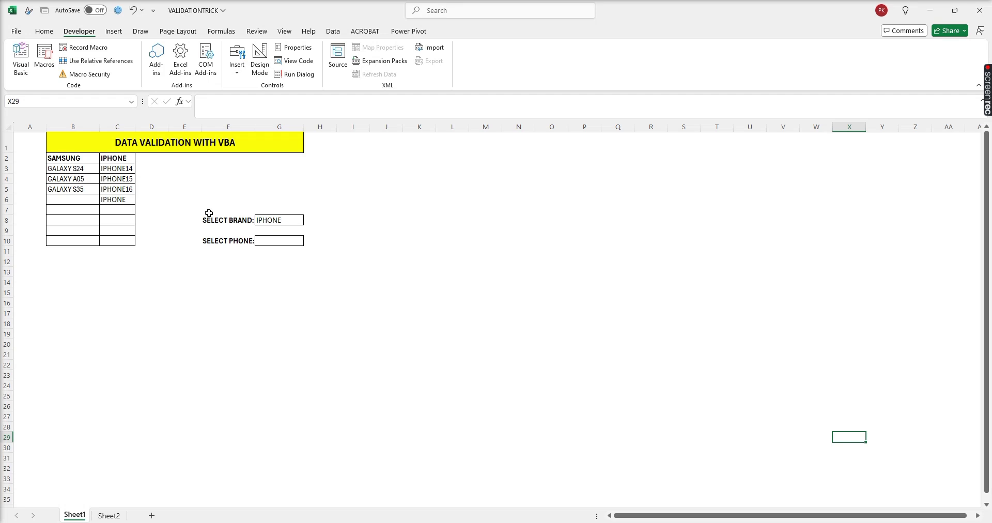
left_click(128, 199)
double_click(128, 198)
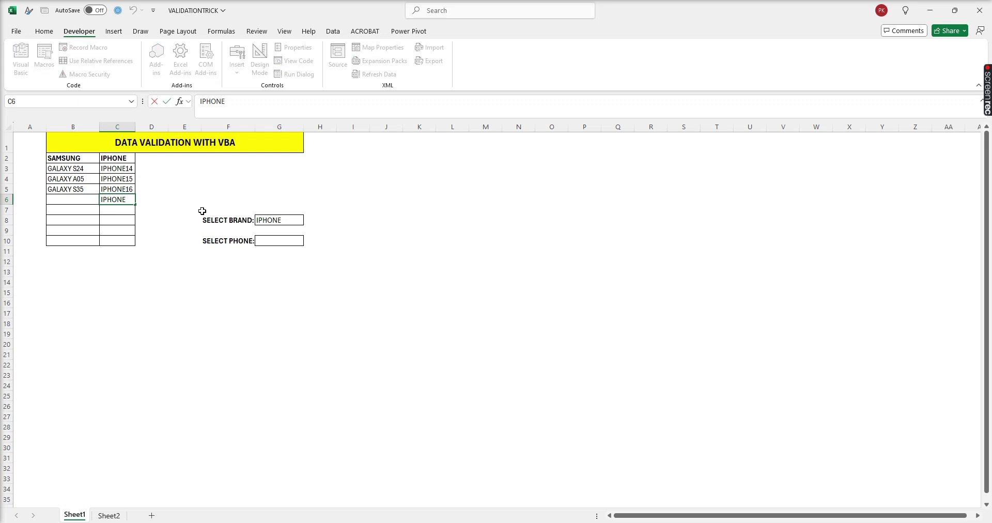
left_click(127, 199)
type("8")
left_click(320, 271)
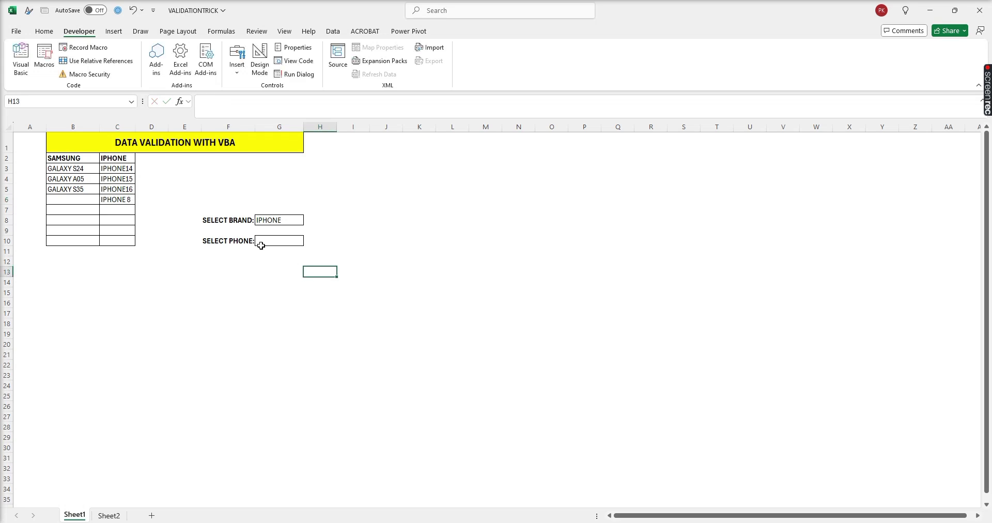
left_click(295, 220)
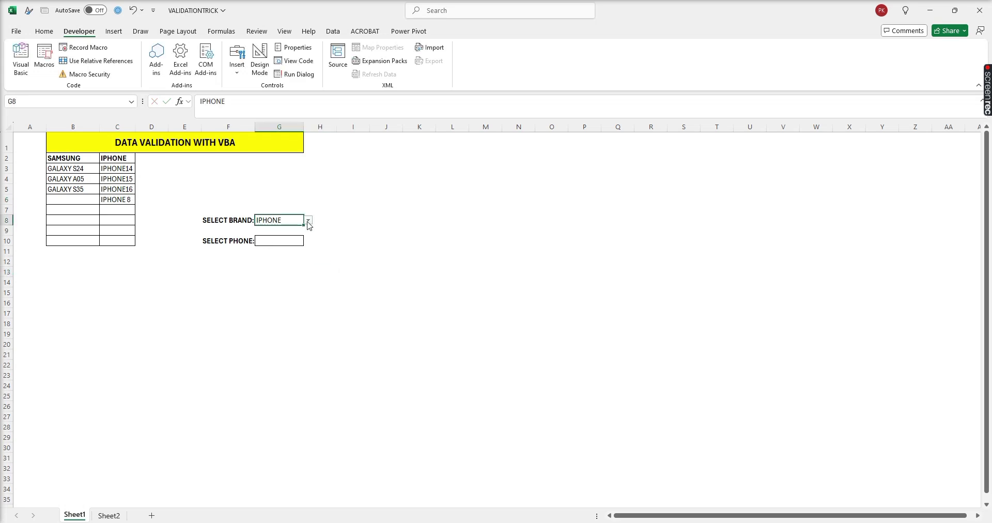
Step: Check G10's phone list, then set the brand in G8 to SAMSUNG
left_click(291, 242)
left_click(308, 241)
left_click(308, 241)
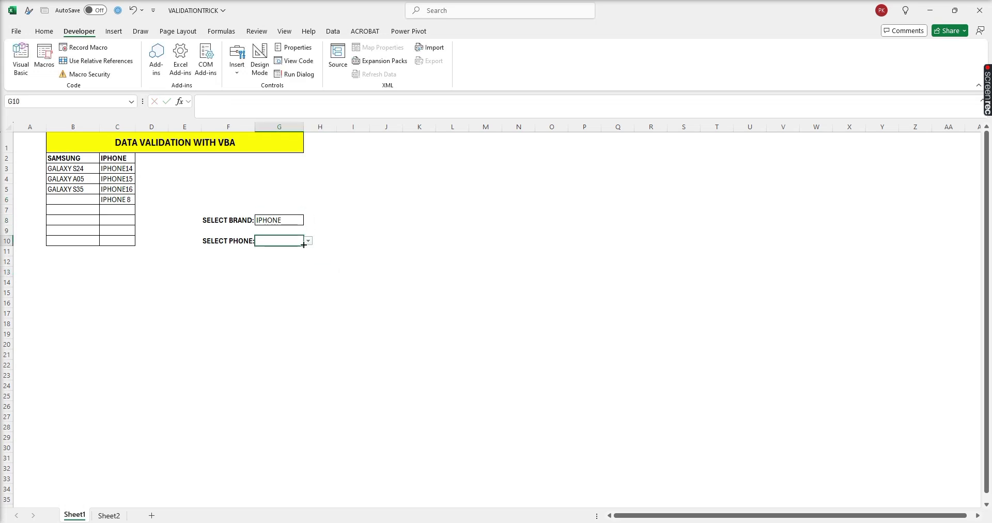
left_click(297, 221)
left_click(308, 220)
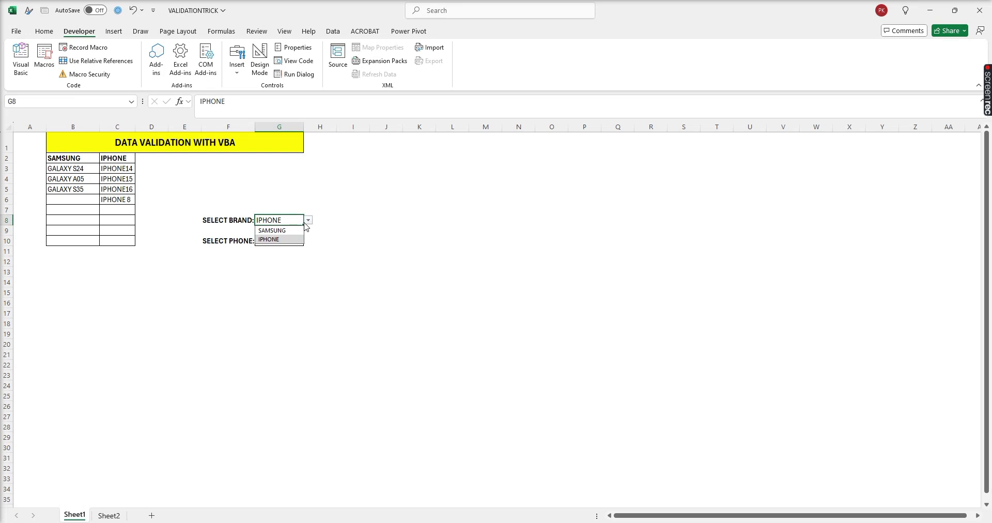
left_click(288, 237)
Step: Confirm G10's dropdown now lists the Galaxy models, then open the VBA editor
left_click(288, 239)
left_click(309, 241)
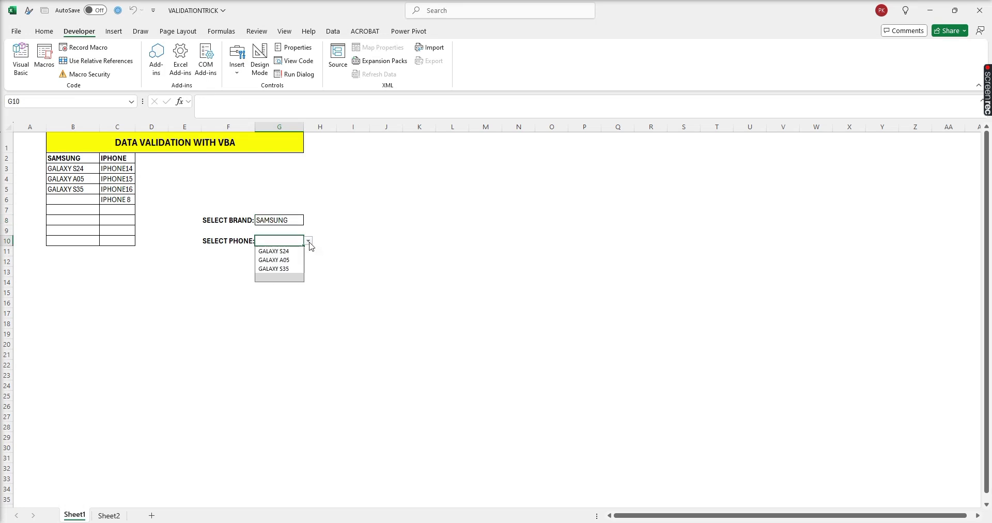
left_click(21, 59)
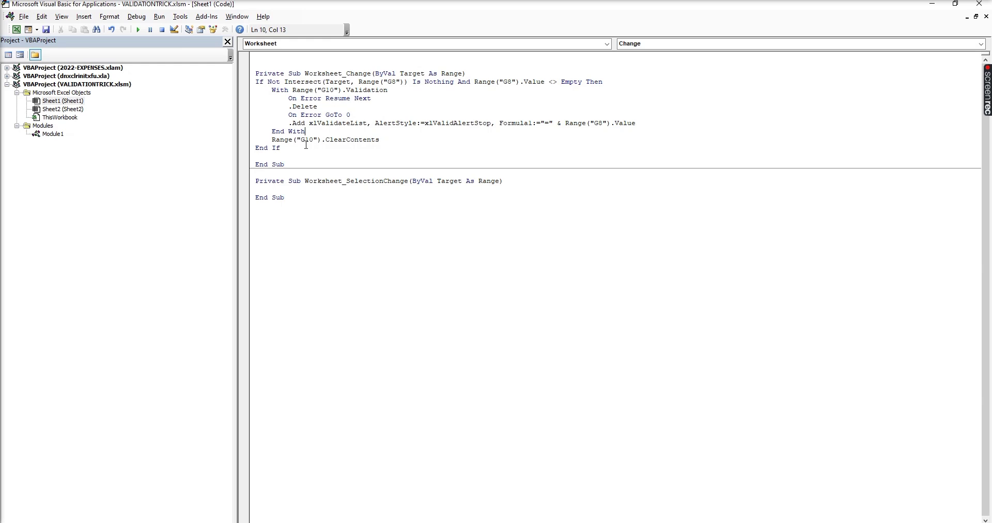
Step: Back in Excel, keep SAMSUNG in G8 and choose GALAXY A05 in G10
left_click(16, 30)
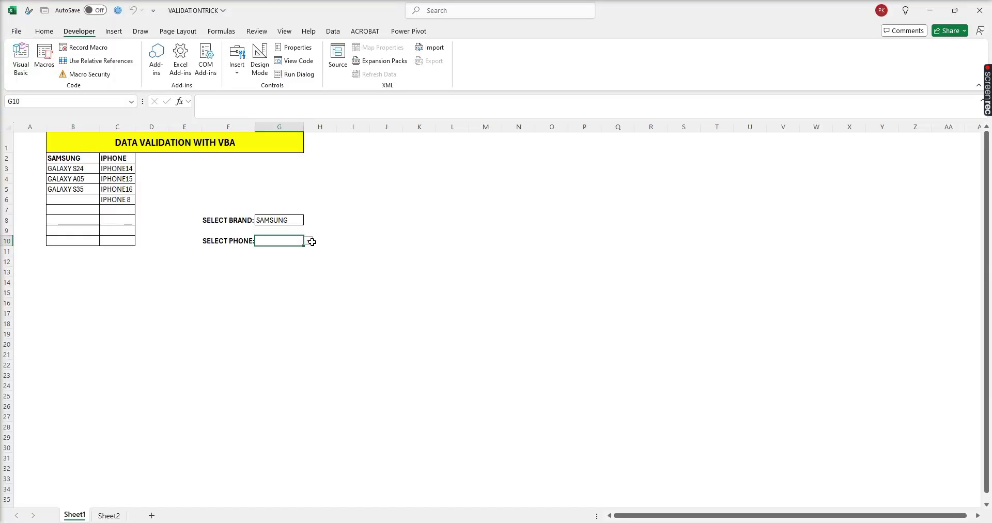
left_click(293, 223)
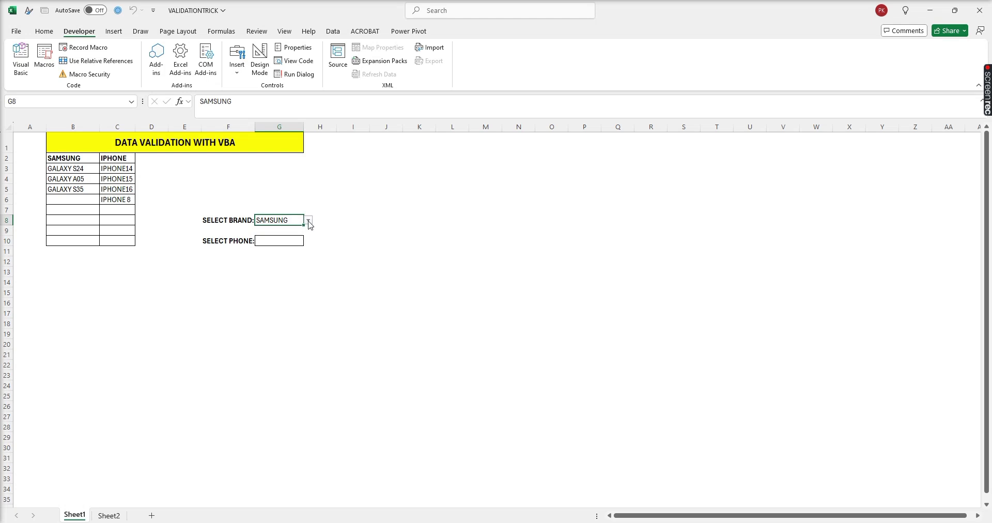
left_click(311, 221)
left_click(310, 221)
left_click(294, 240)
left_click(309, 242)
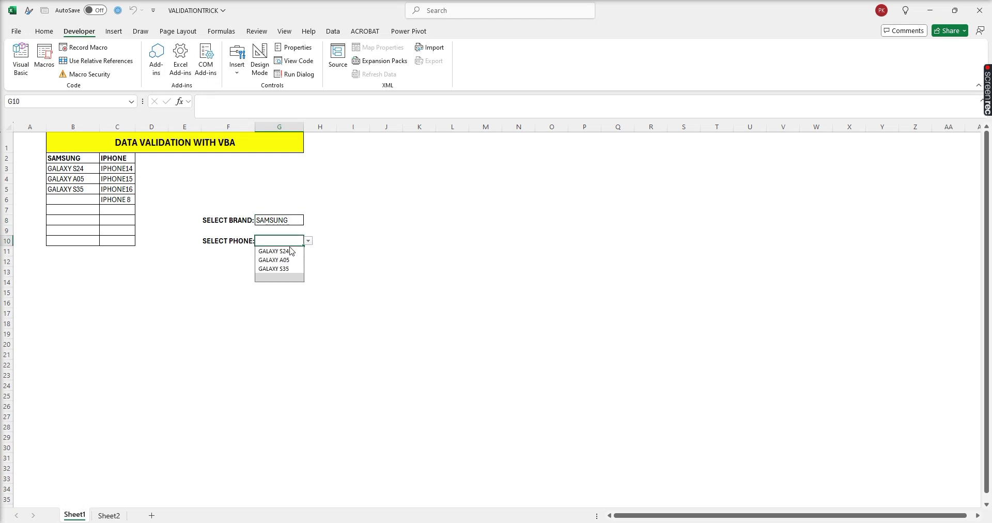
left_click(288, 260)
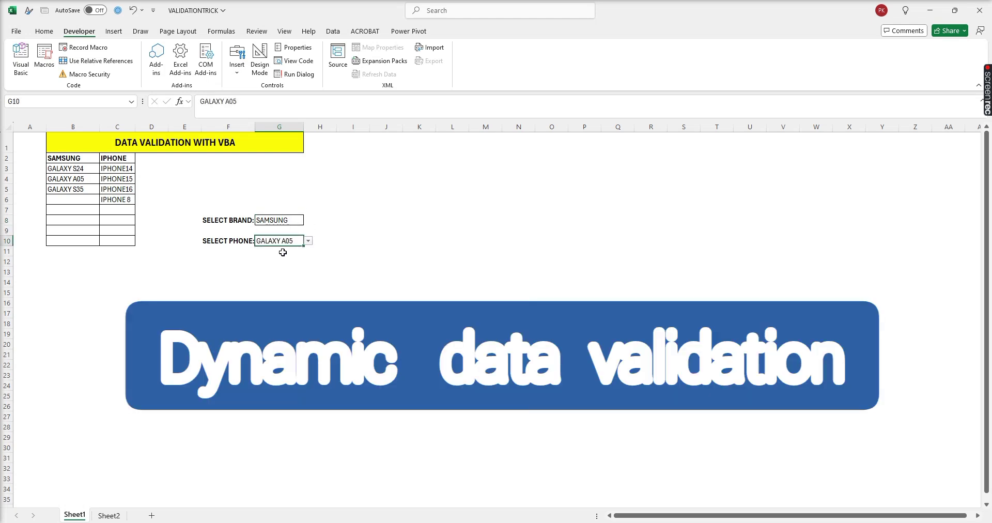
Step: Switch G8's brand to IPHONE, which clears the phone cell G10
left_click(290, 222)
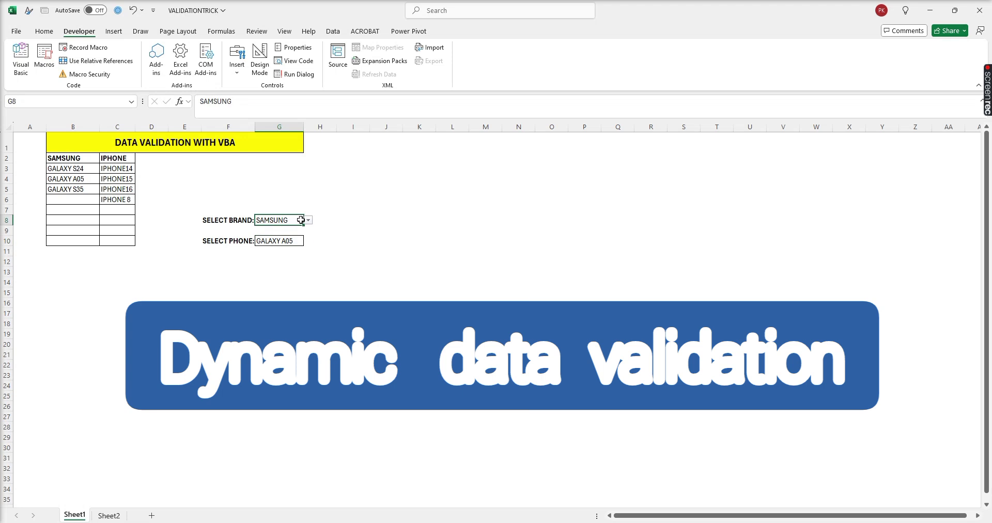
left_click(307, 221)
left_click(282, 239)
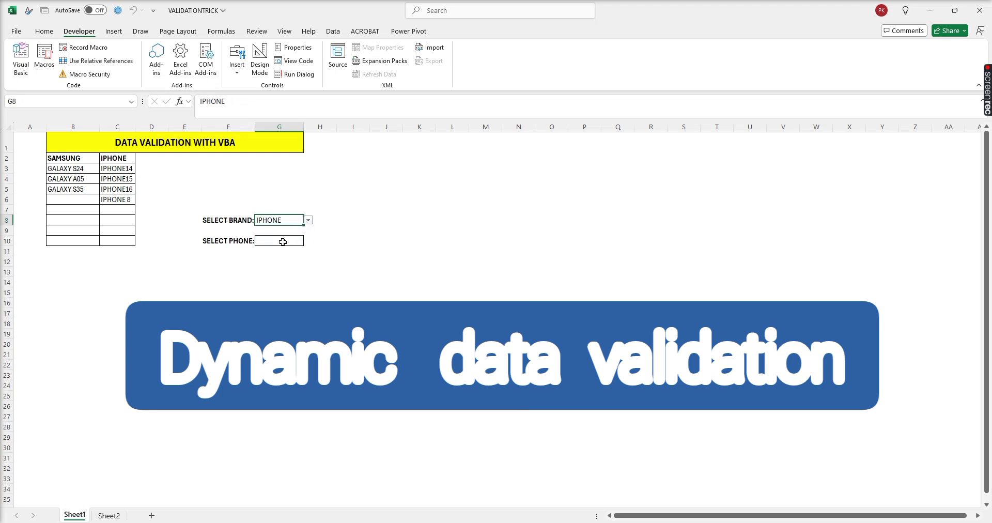
Step: Comment out the Range("G10").ClearContents line with an apostrophe
left_click(27, 63)
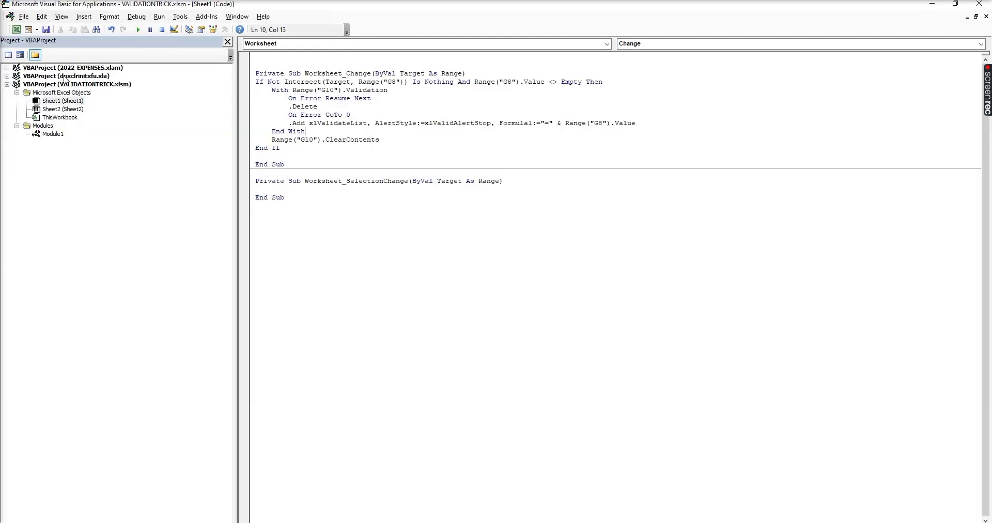
left_click(272, 140)
type("'")
left_click(345, 160)
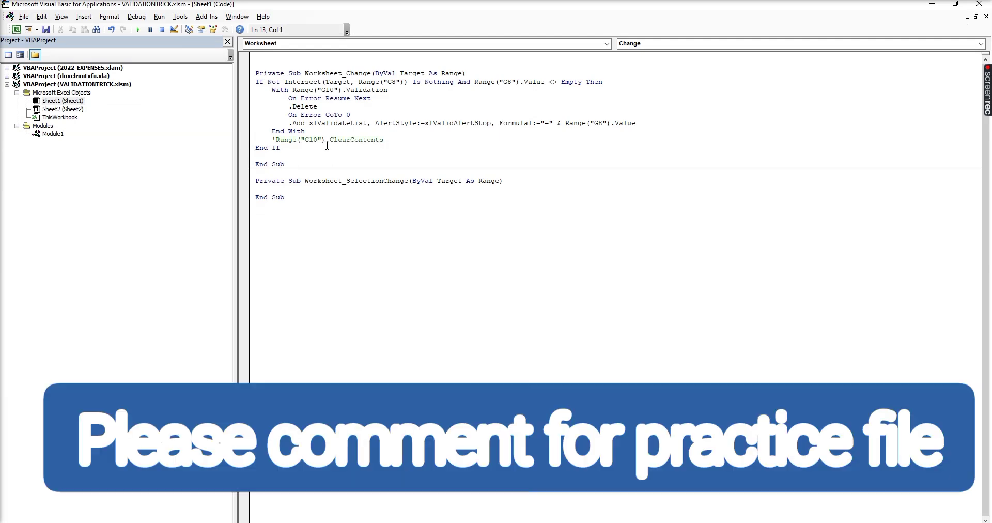
Step: In Excel, set G8 to SAMSUNG and G10 to GALAXY A05
left_click(16, 30)
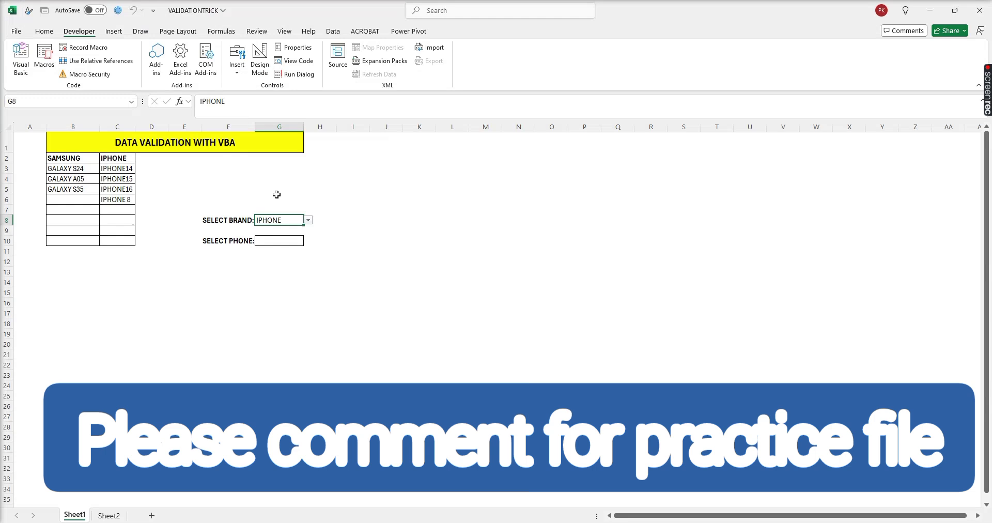
left_click(309, 220)
left_click(274, 230)
left_click(292, 240)
left_click(308, 241)
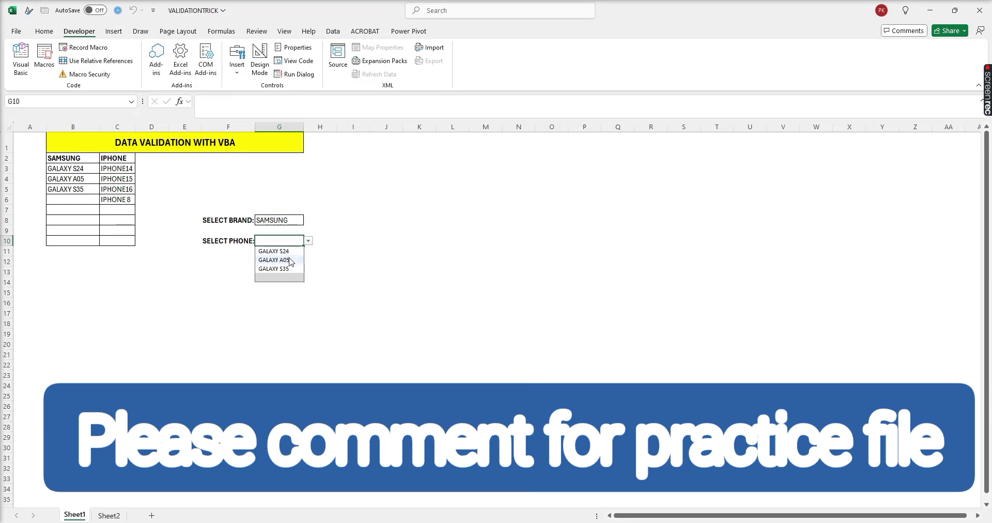
left_click(274, 260)
Step: Switch G8 to IPHONE and confirm G10 still holds GALAXY A05, then reopen VBA
left_click(292, 221)
left_click(308, 221)
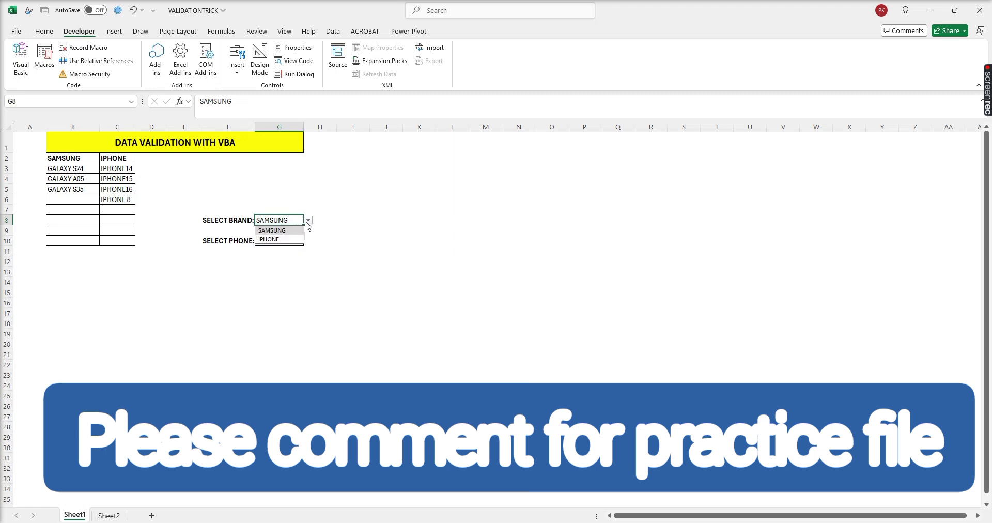
left_click(288, 240)
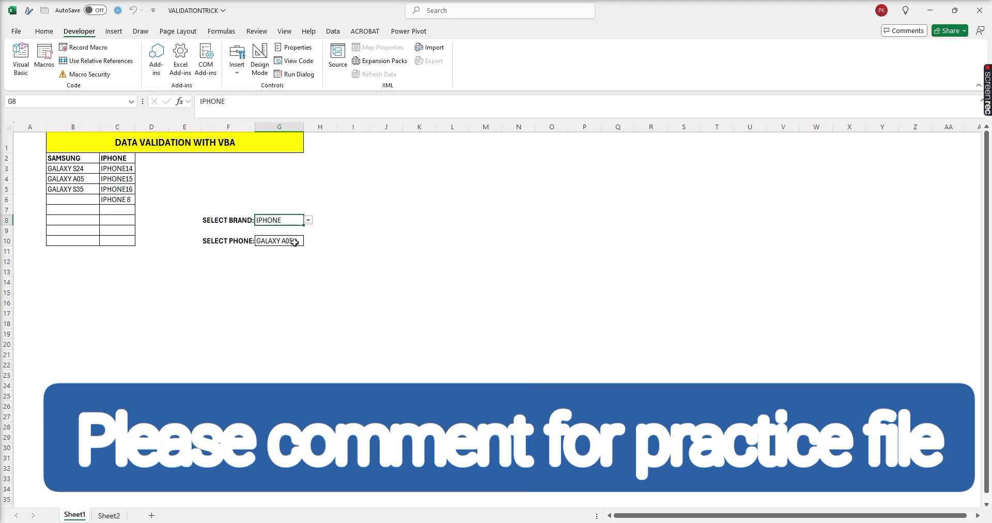
left_click(299, 242)
left_click(309, 241)
left_click(309, 242)
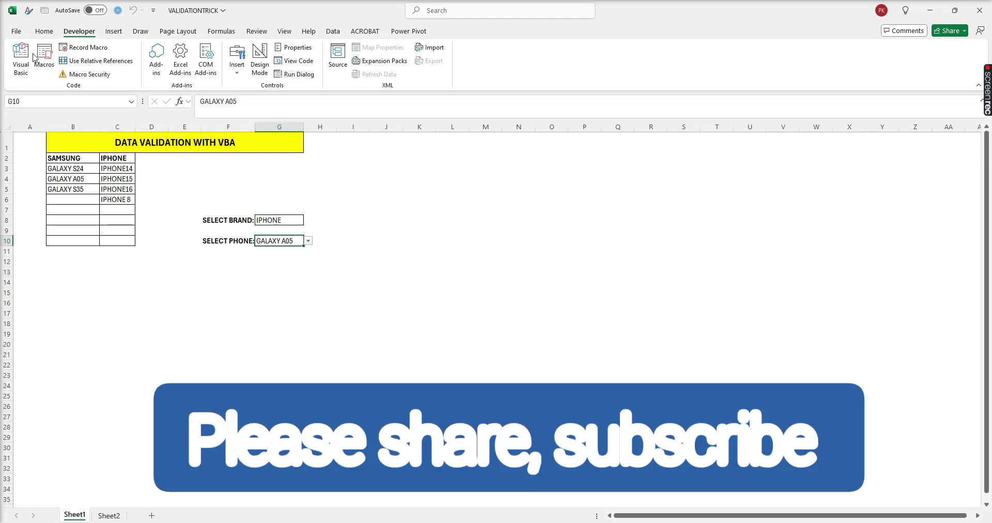
left_click(21, 59)
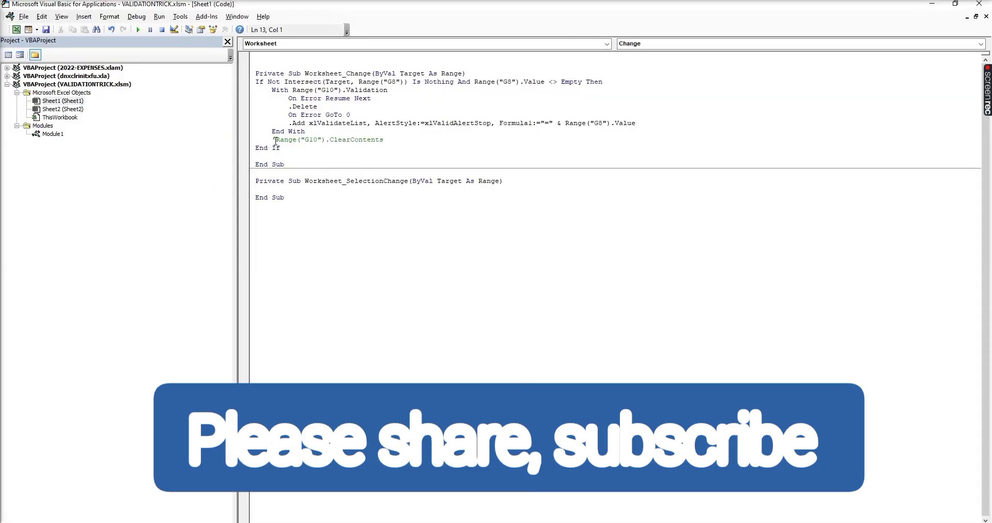
Step: Delete the apostrophe to re-enable Range("G10").ClearContents and go back to Excel
left_click_drag(276, 139, 271, 140)
key("Delete")
left_click(11, 30)
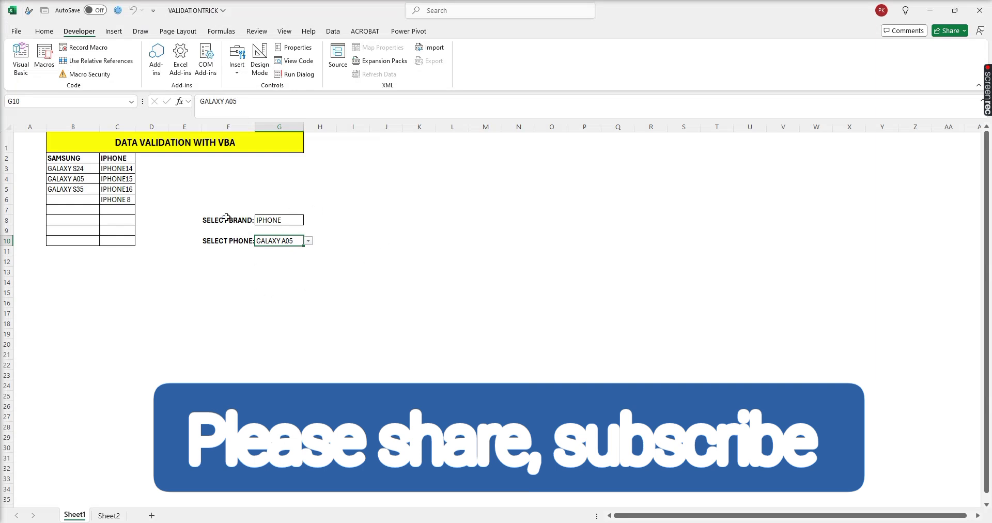